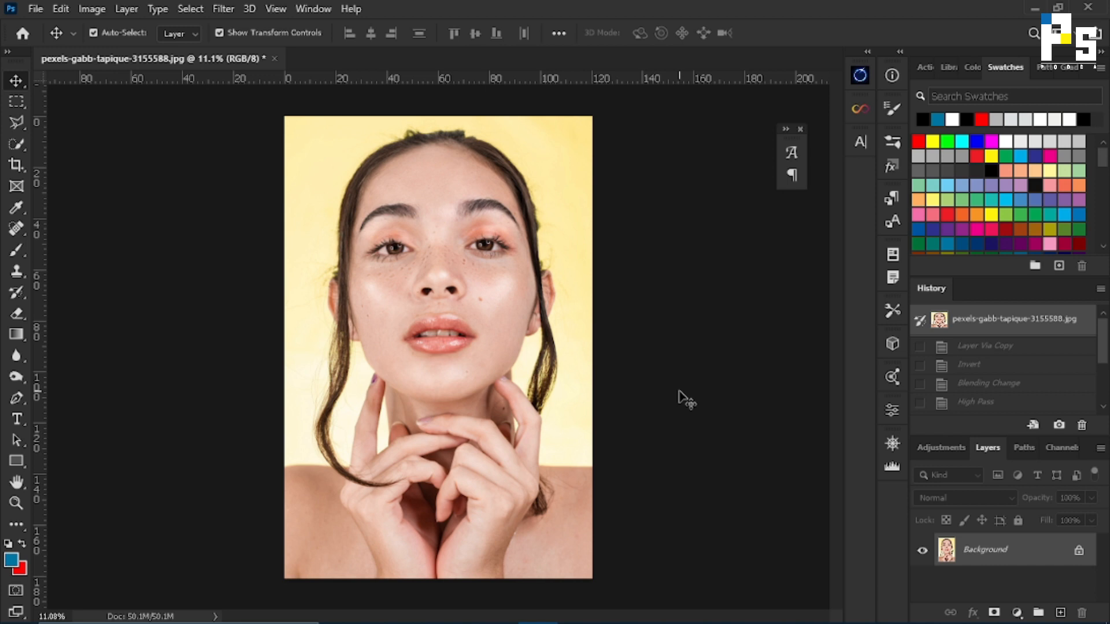
# Examine the freckles and blemishes on the portrait's nose and cheeks up close.
pyautogui.scroll(1, 463, 307)
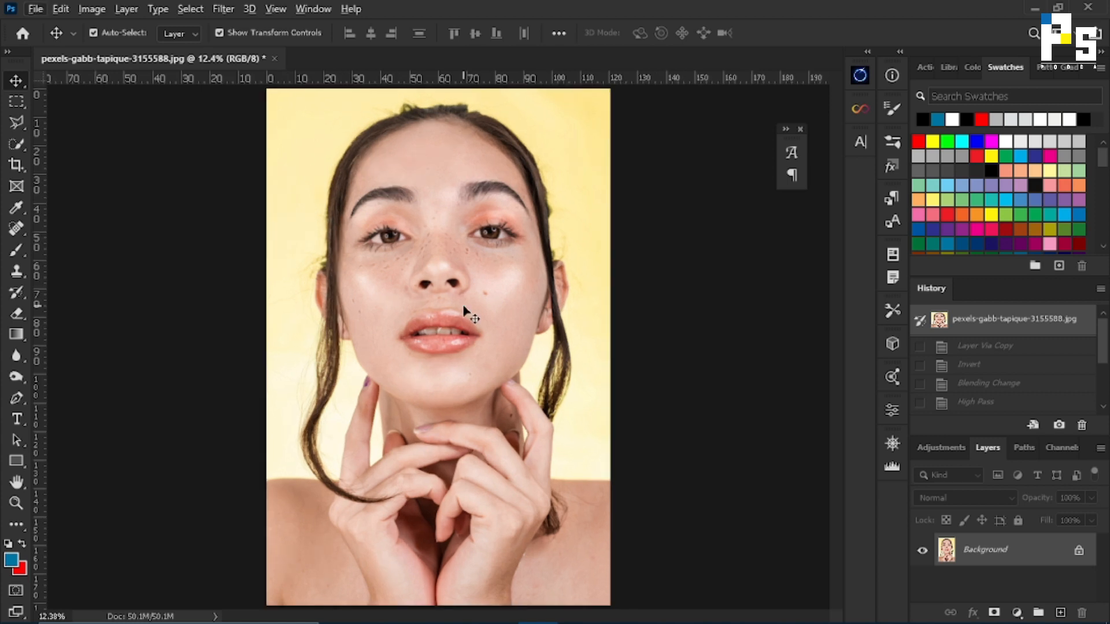
pyautogui.scroll(10, 463, 307)
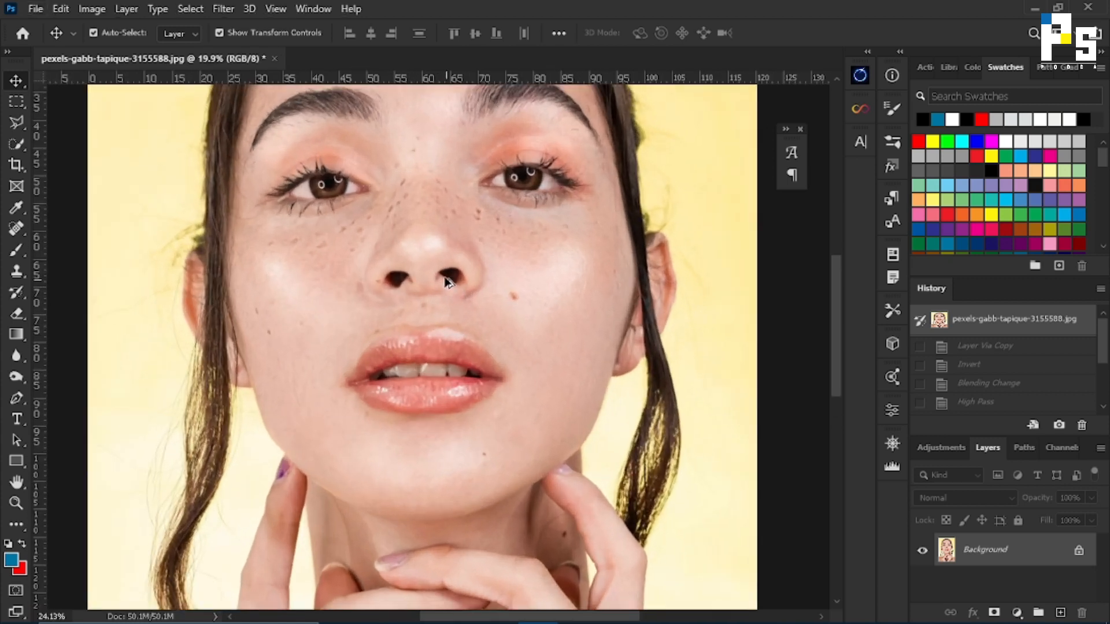
pyautogui.scroll(3, 207, 323)
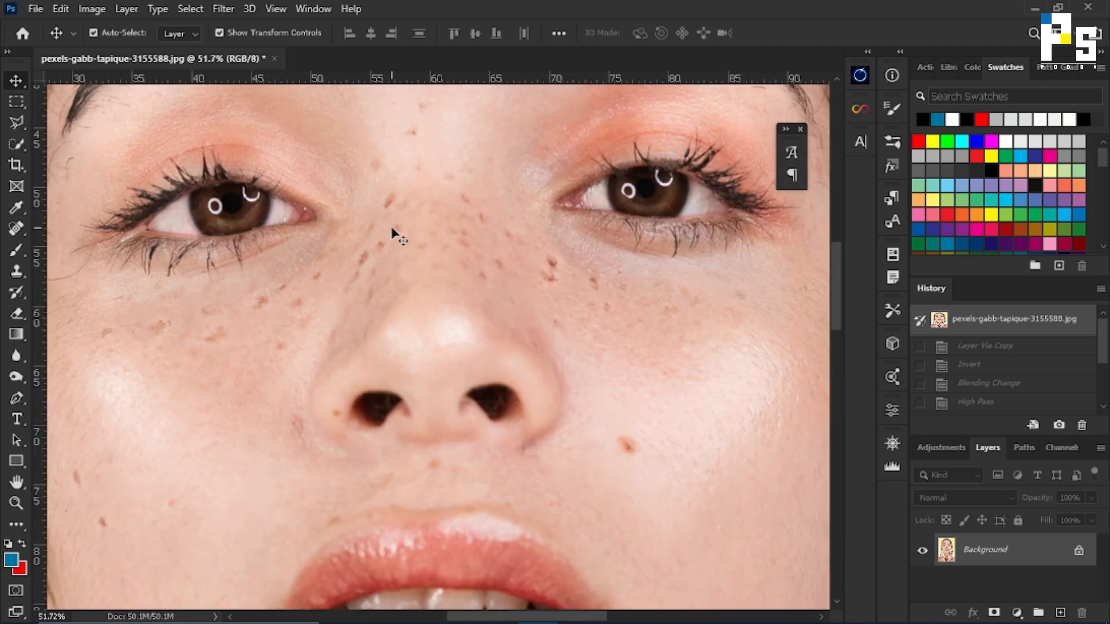
pyautogui.moveTo(392, 211); pyautogui.dragTo(463, 252)
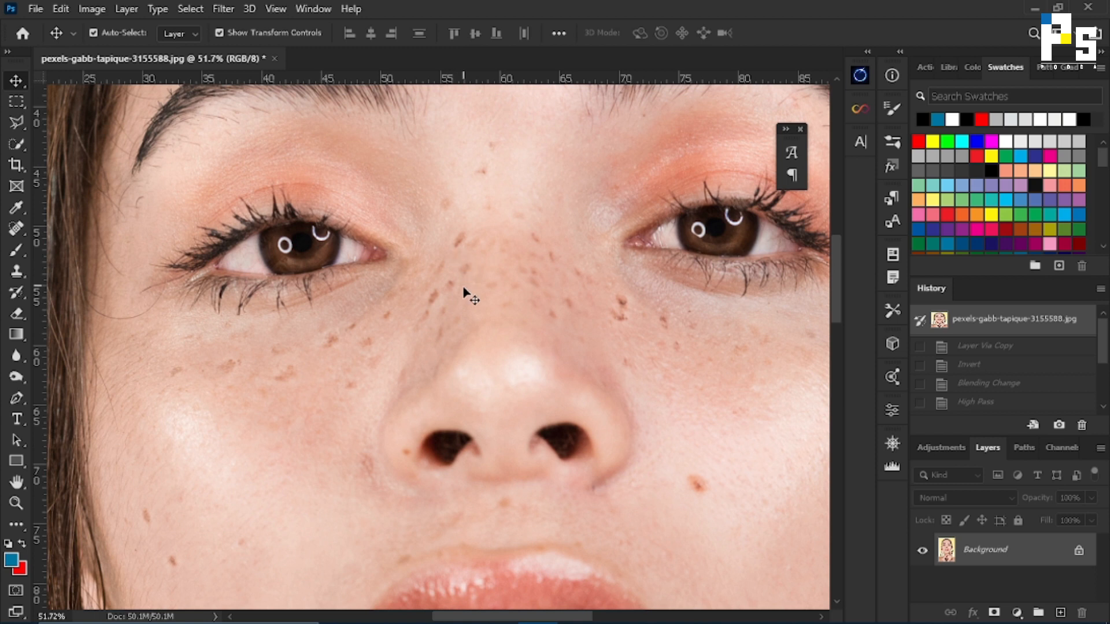
pyautogui.scroll(-3, 484, 305)
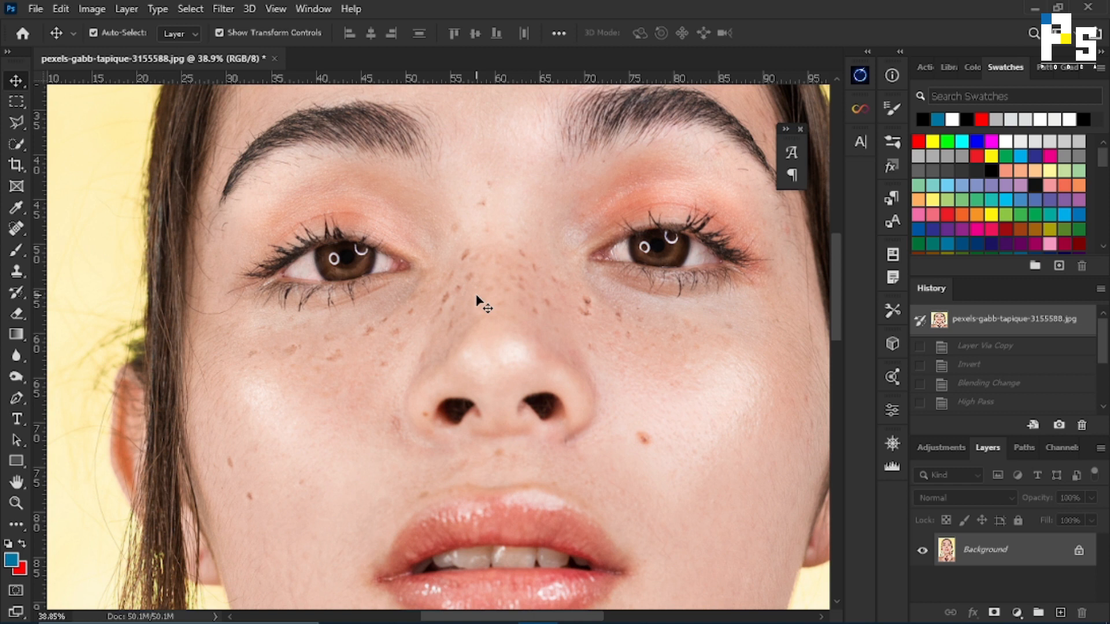
pyautogui.scroll(2, 476, 296)
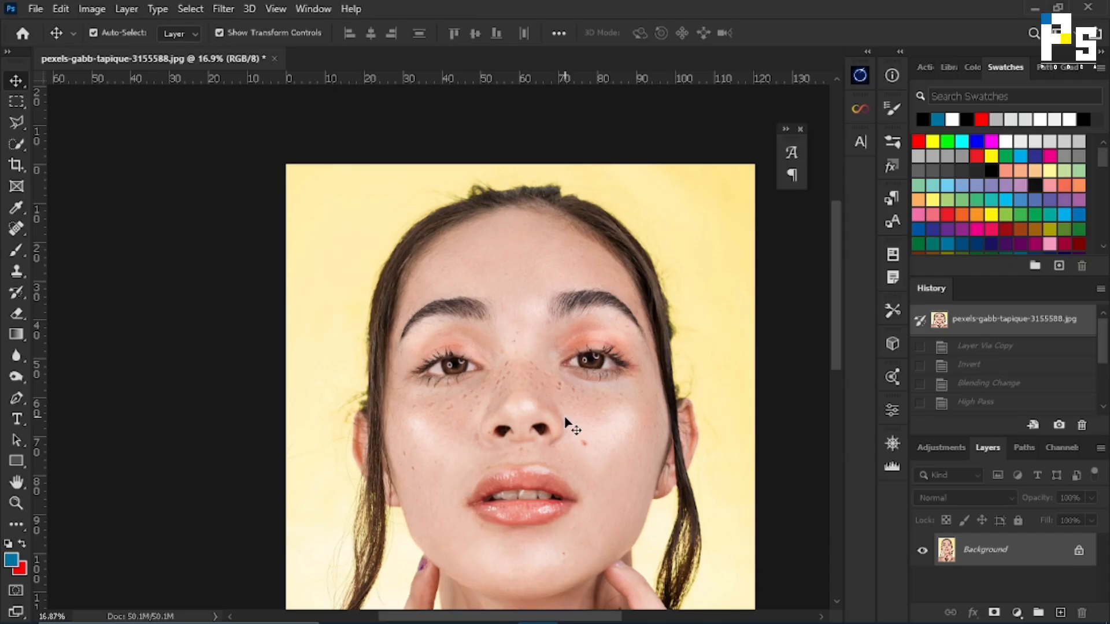
pyautogui.scroll(2, 567, 416)
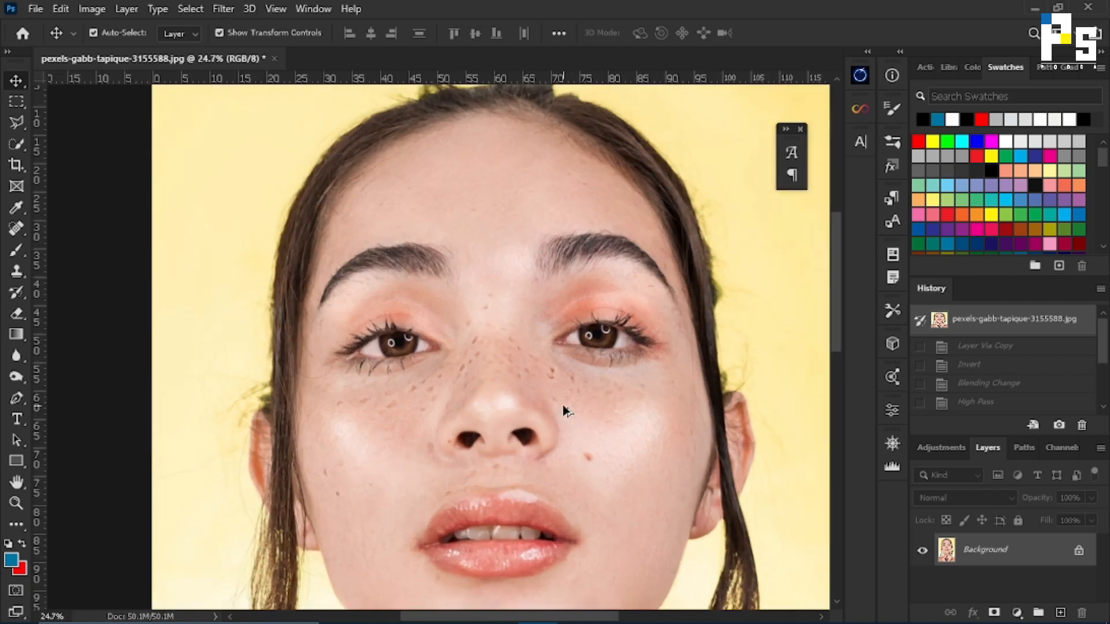
pyautogui.scroll(1, 563, 409)
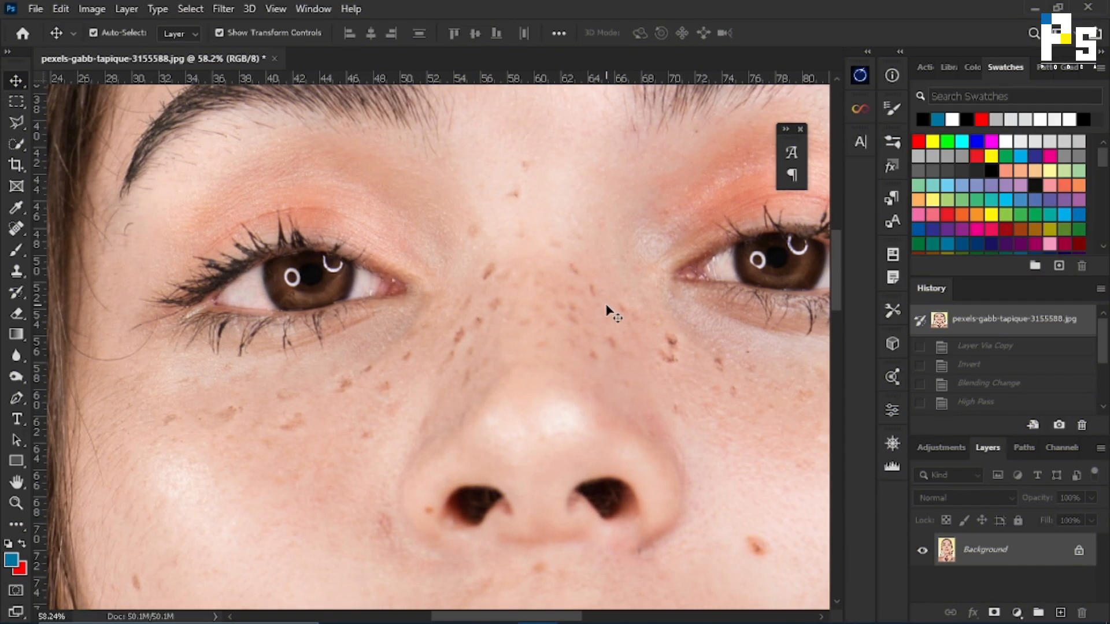
pyautogui.scroll(-2, 587, 331)
pyautogui.moveTo(655, 357); pyautogui.dragTo(448, 301)
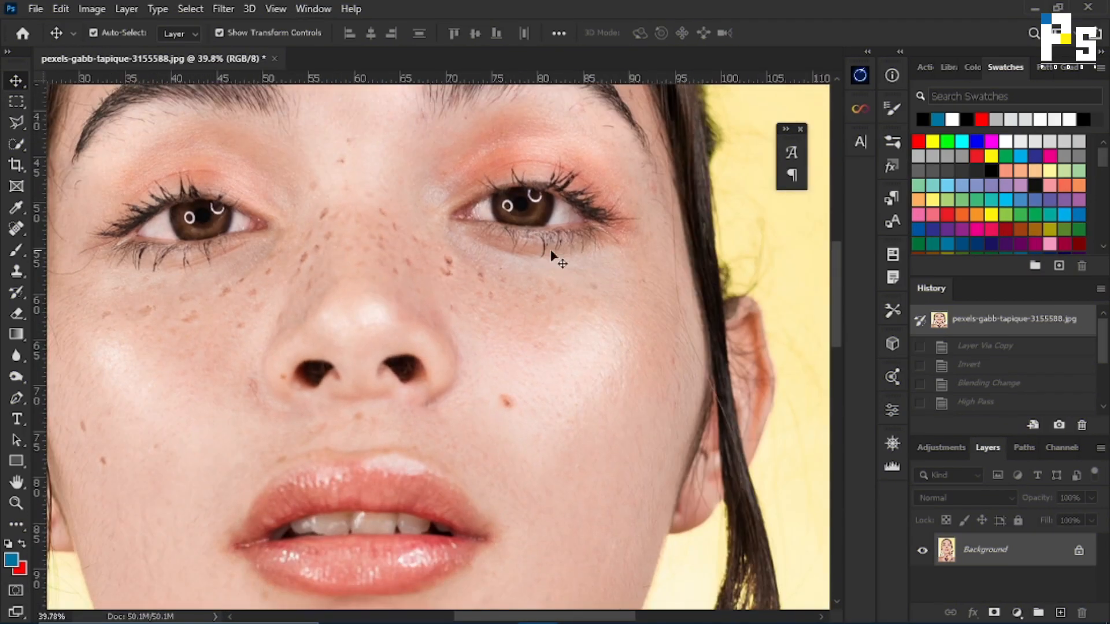
pyautogui.moveTo(340, 237); pyautogui.dragTo(530, 243)
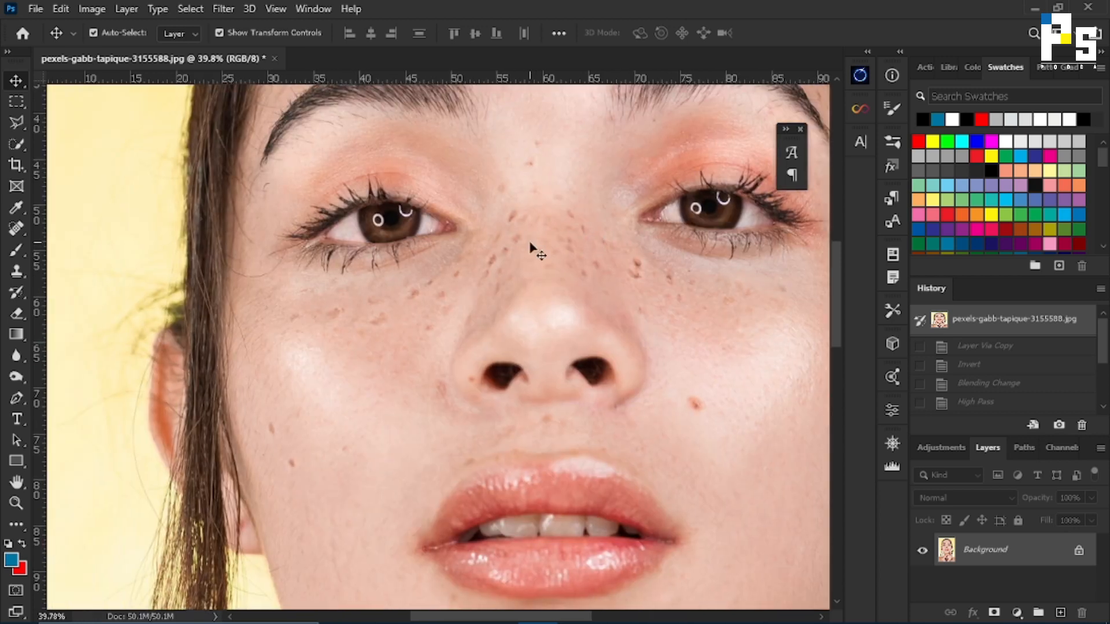
pyautogui.scroll(-3, 532, 367)
pyautogui.scroll(-5, 532, 367)
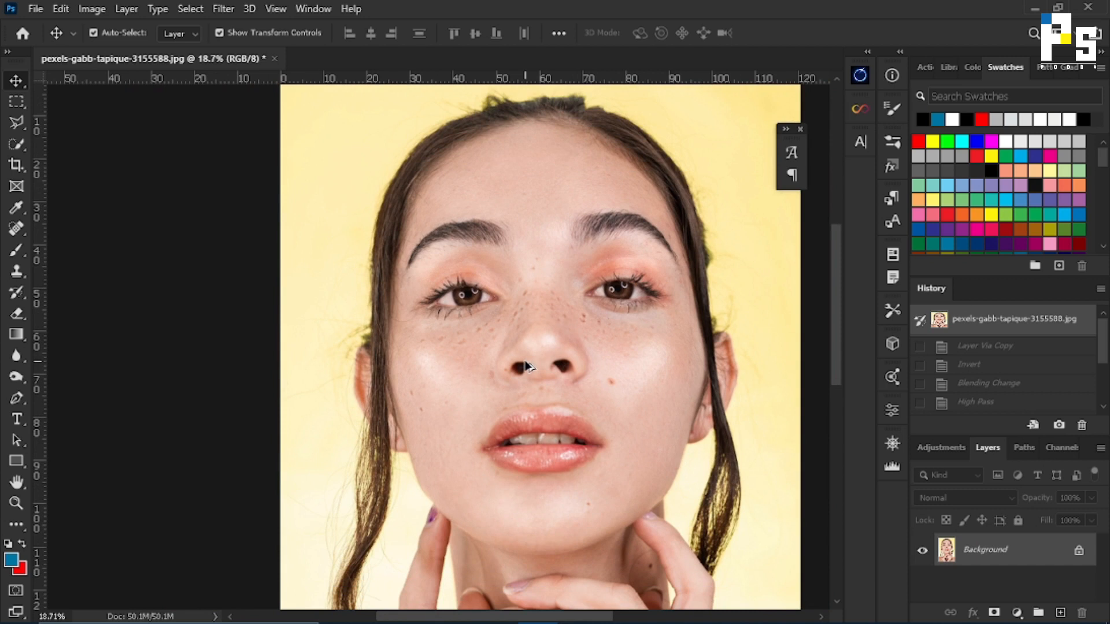
# Duplicate the Background layer of the portrait.
pyautogui.press('ctrl')
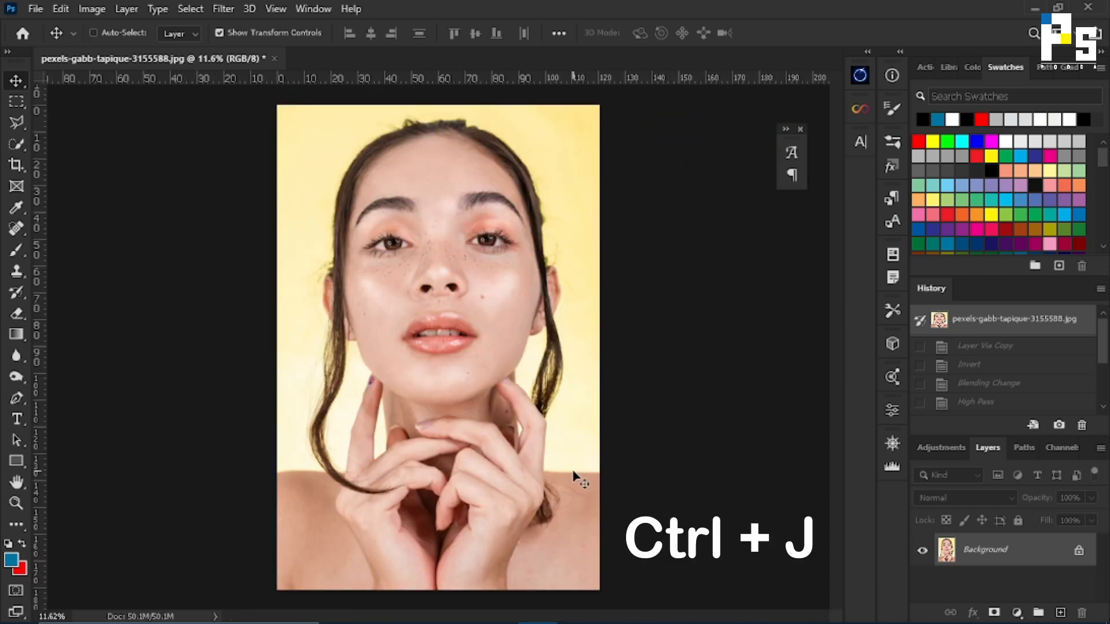
pyautogui.hotkey('ctrl', 'j')
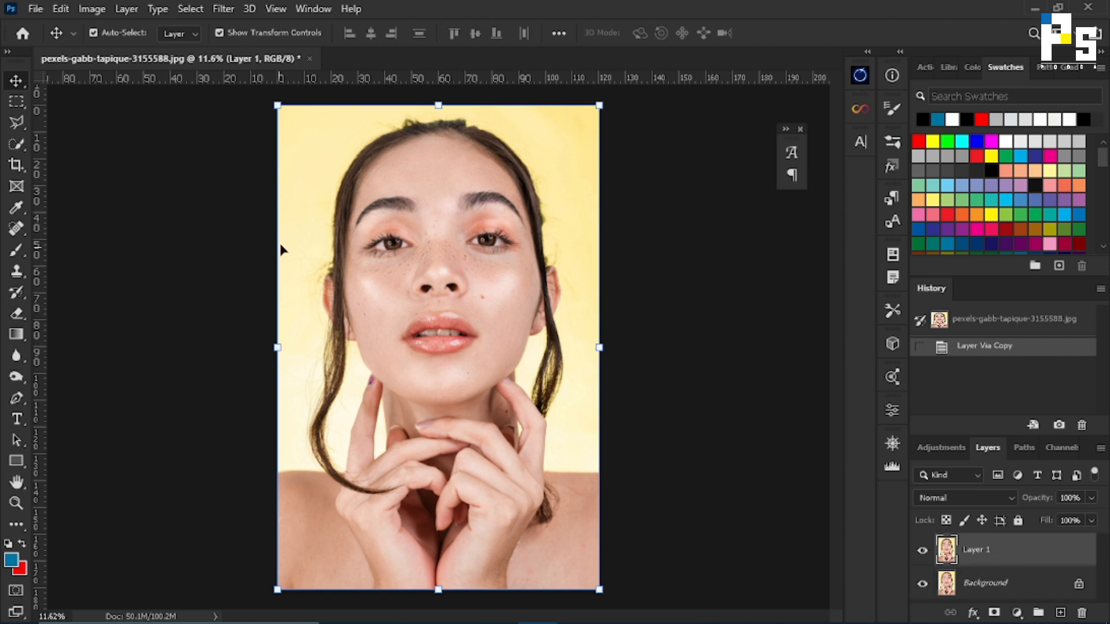
pyautogui.click(1003, 585)
pyautogui.rightClick(1005, 583)
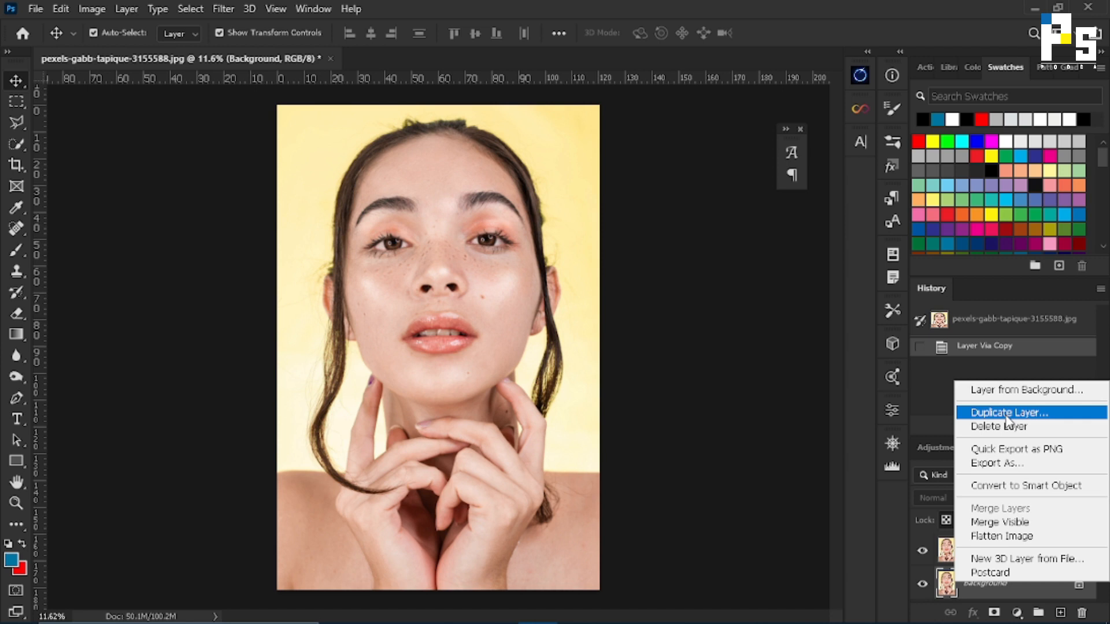
pyautogui.click(693, 426)
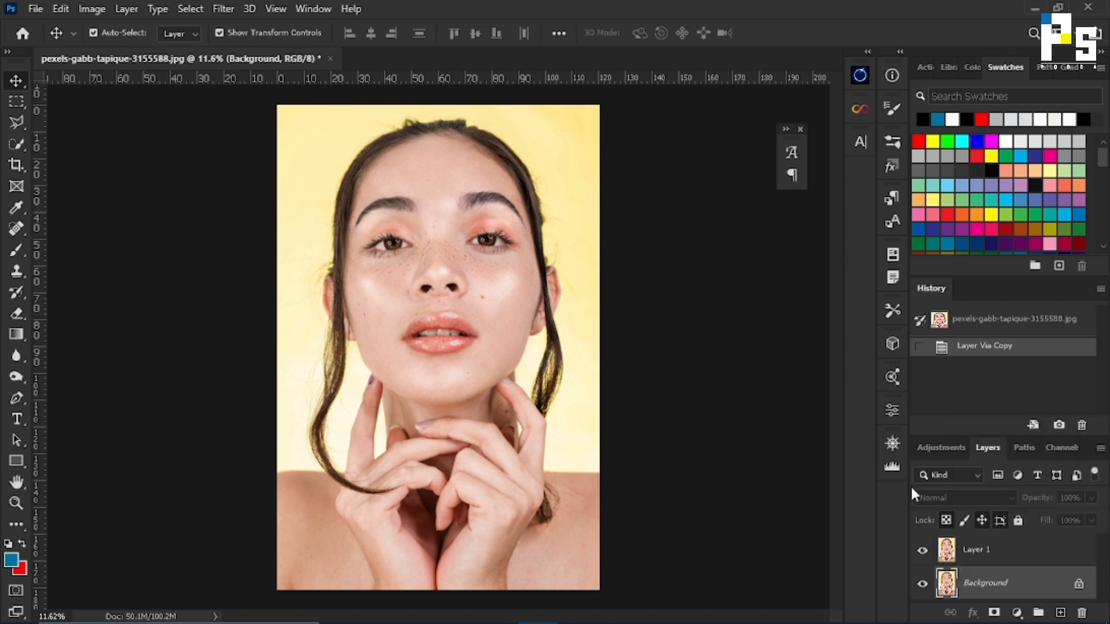
# Invert the colors of Layer 1 and set its blend mode to Vivid Light.
pyautogui.click(986, 553)
pyautogui.hotkey('ctrl', 'i')
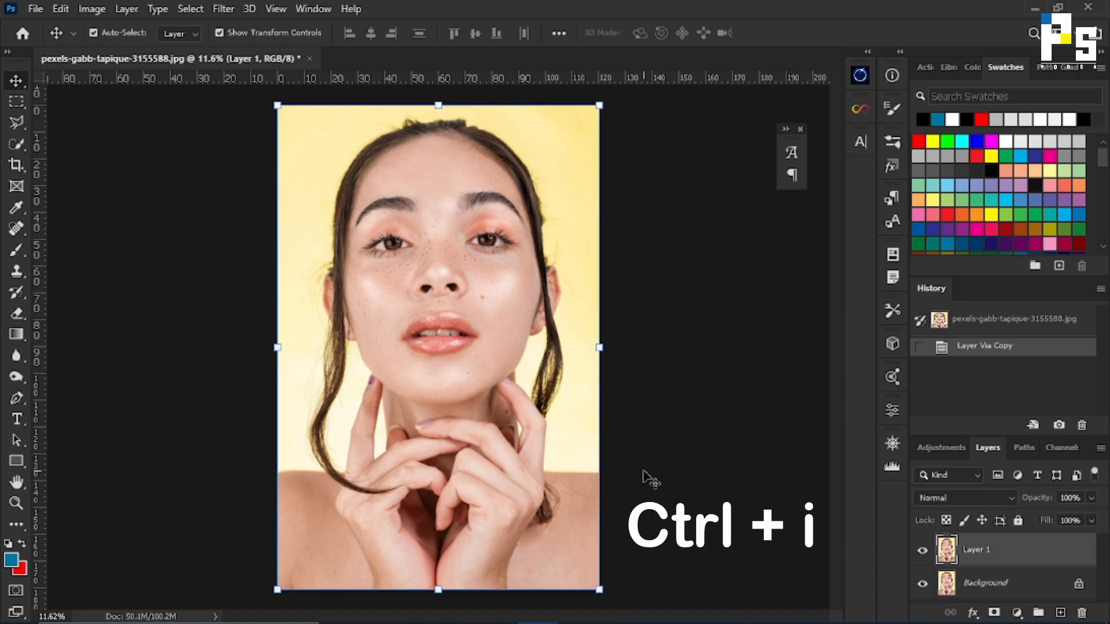
pyautogui.press('ctrl')
pyautogui.hotkey('ctrl', 'i')
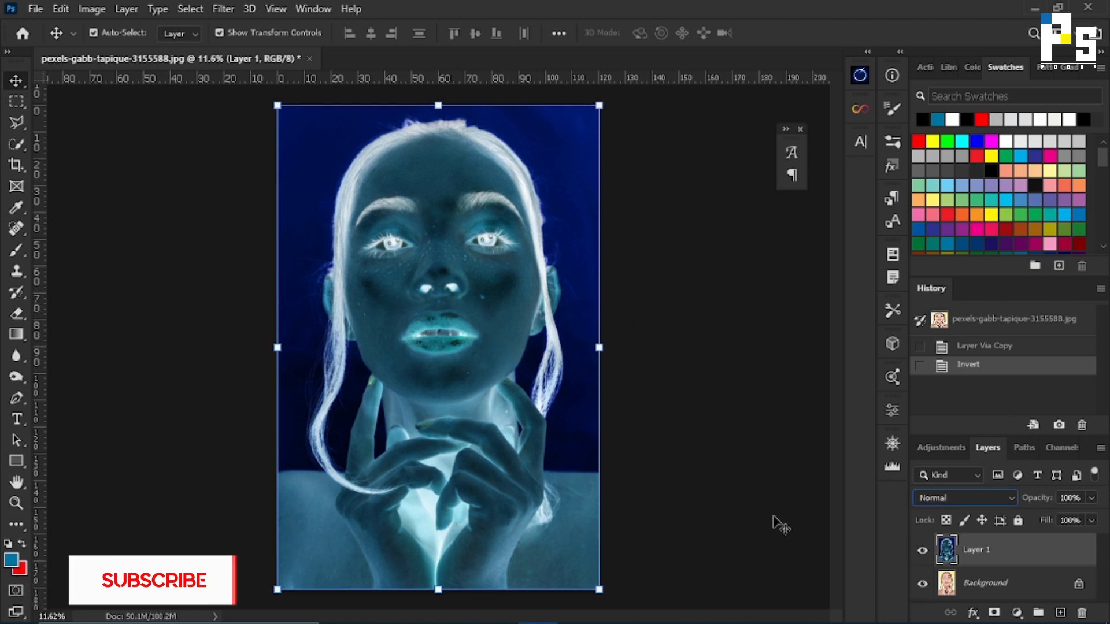
pyautogui.click(939, 501)
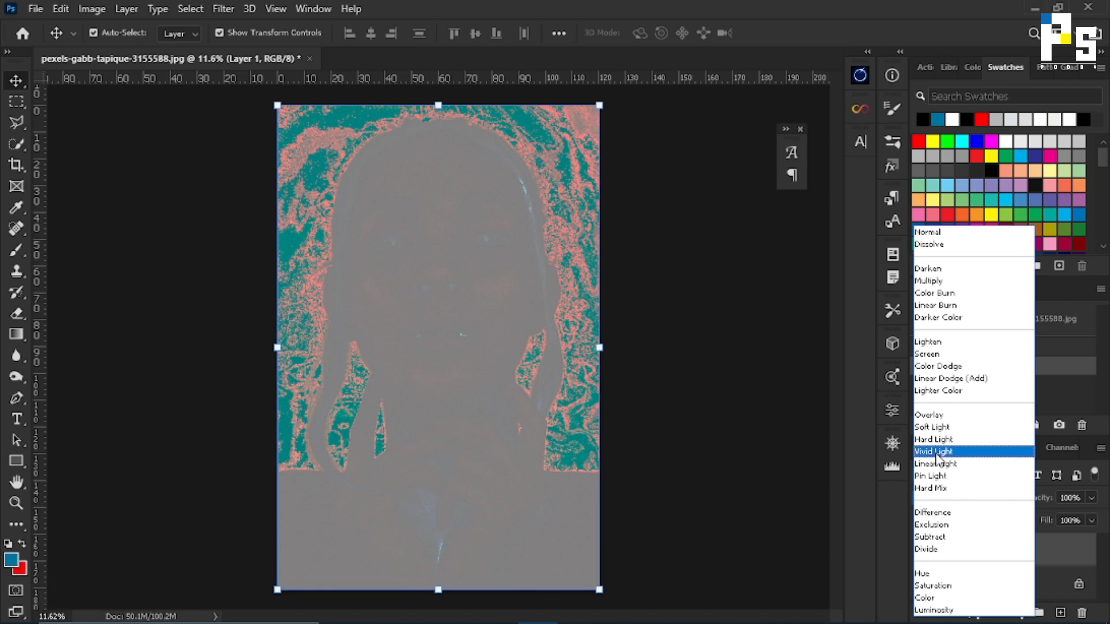
pyautogui.click(936, 453)
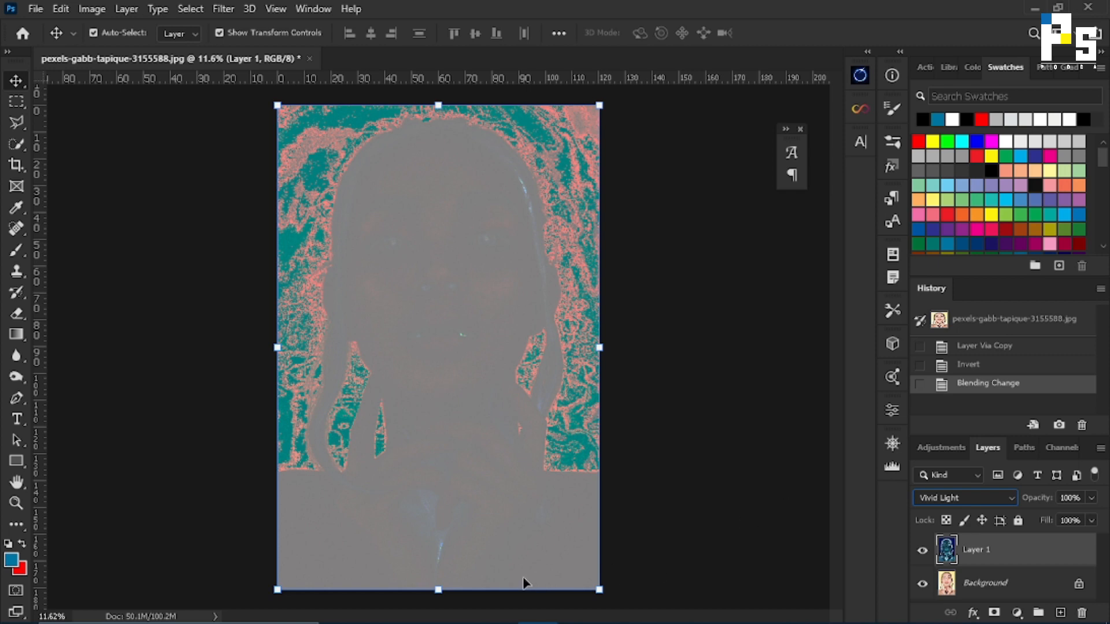
# Apply a High Pass filter with a radius of 8.8 pixels to Layer 1.
pyautogui.click(221, 9)
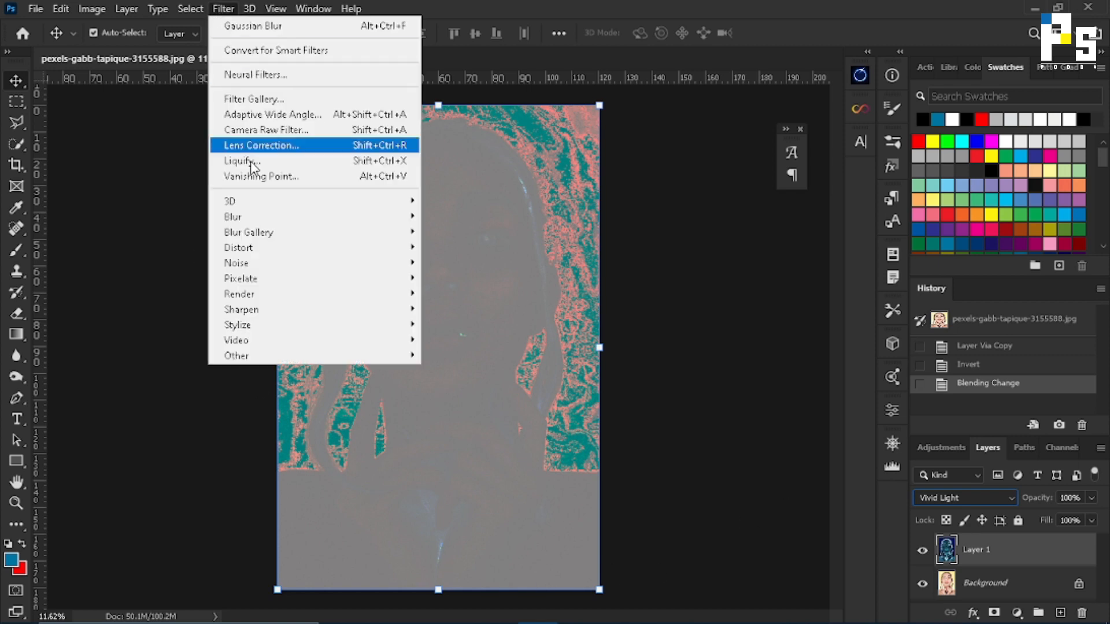
pyautogui.click(261, 356)
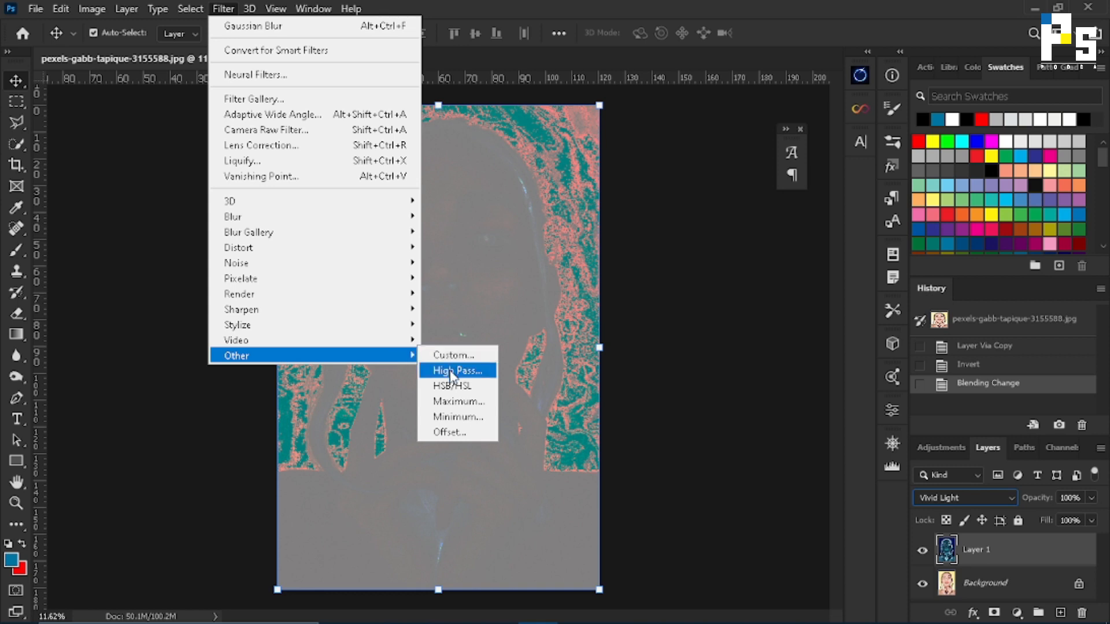
pyautogui.click(450, 372)
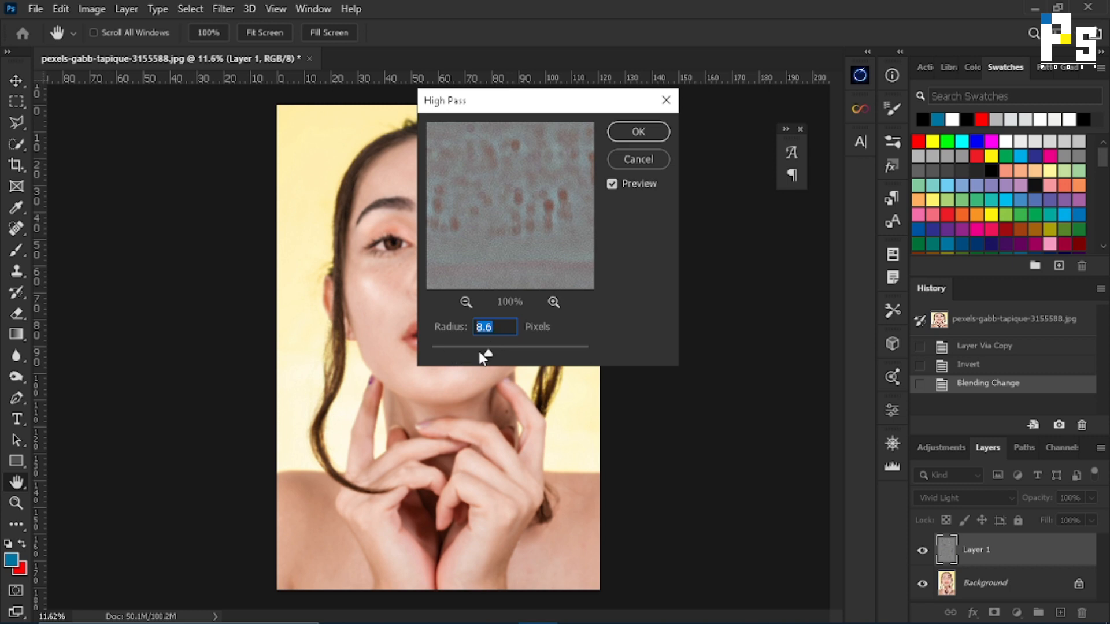
pyautogui.moveTo(488, 355); pyautogui.dragTo(490, 354)
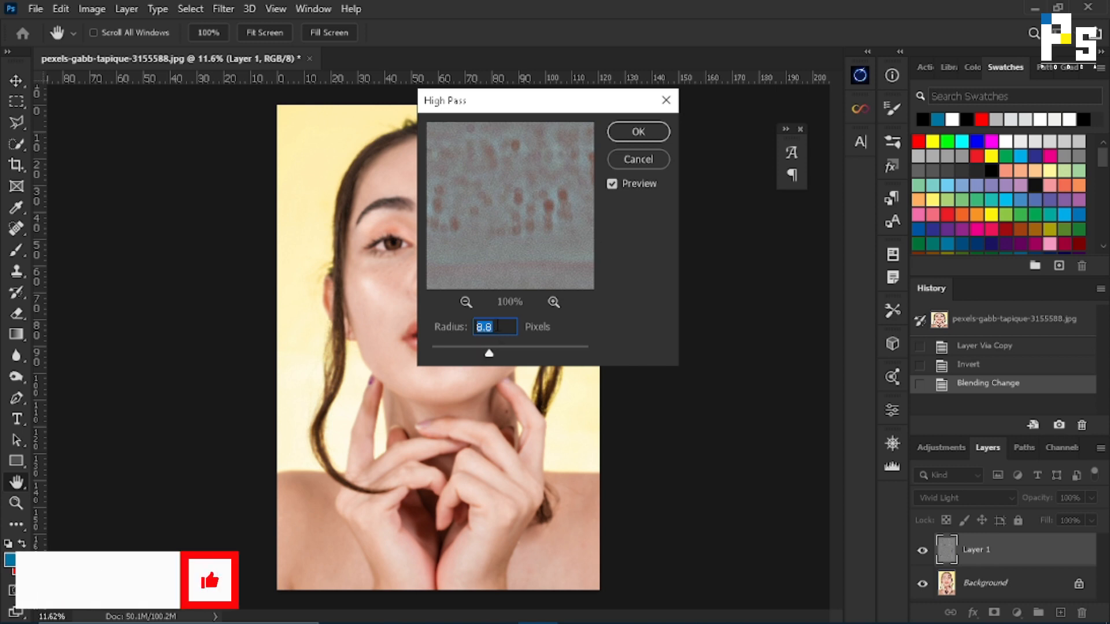
pyautogui.click(617, 131)
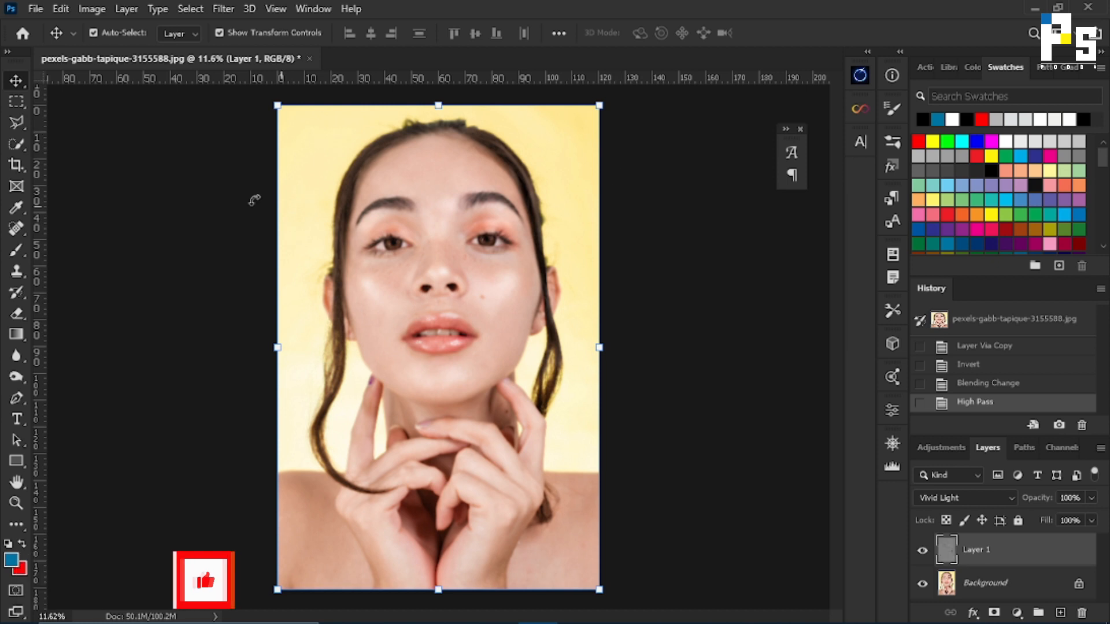
# Apply a Gaussian Blur with a radius of 1.7 pixels to Layer 1.
pyautogui.click(224, 9)
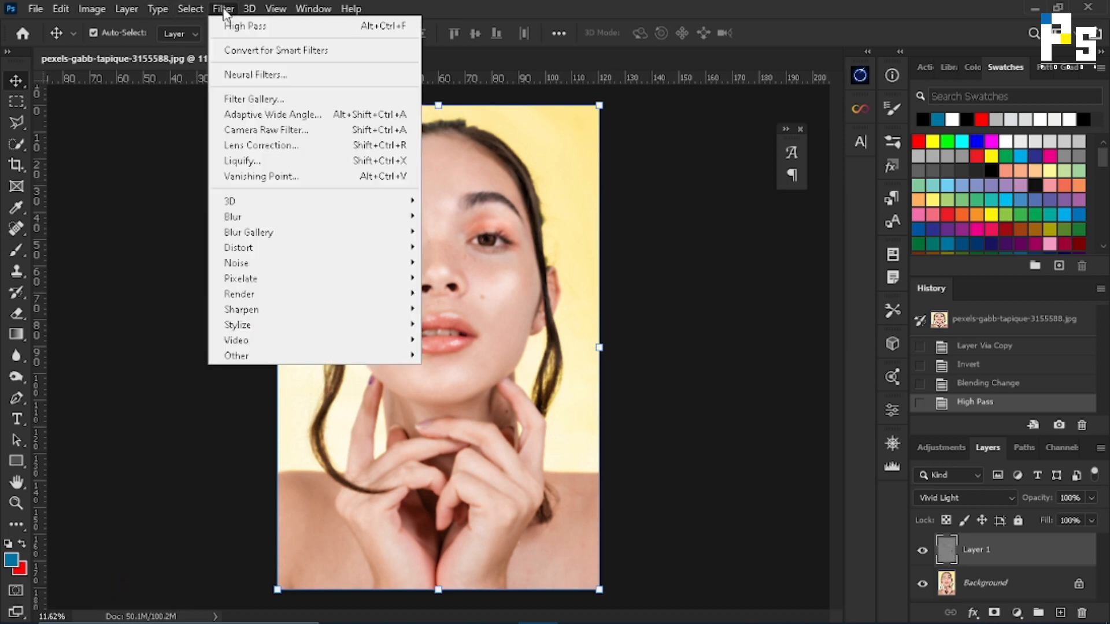
pyautogui.moveTo(265, 217)
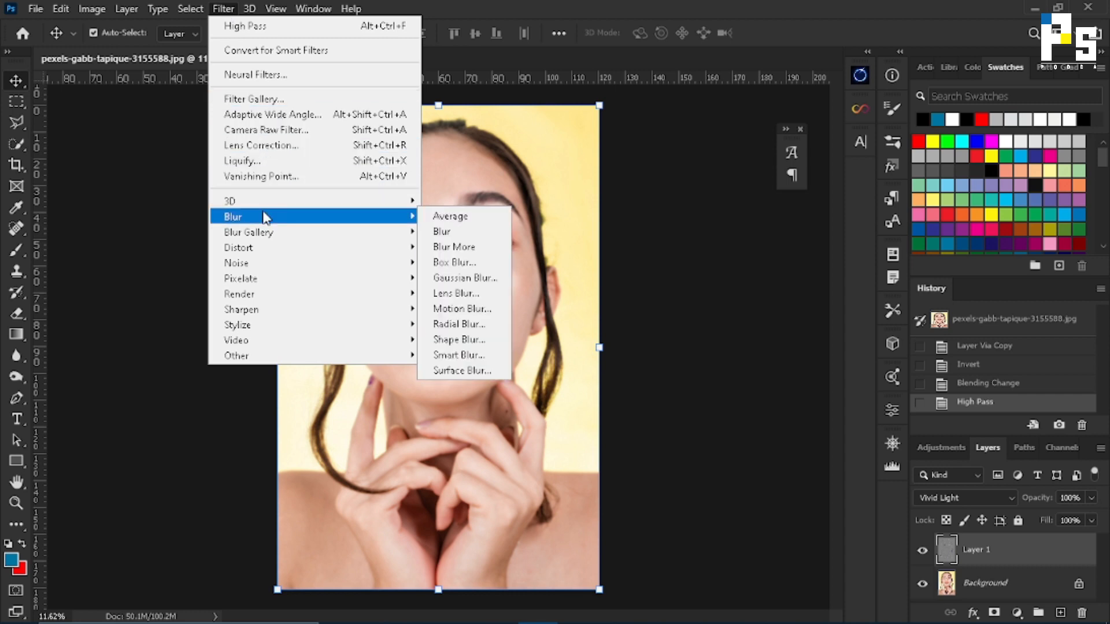
pyautogui.click(465, 278)
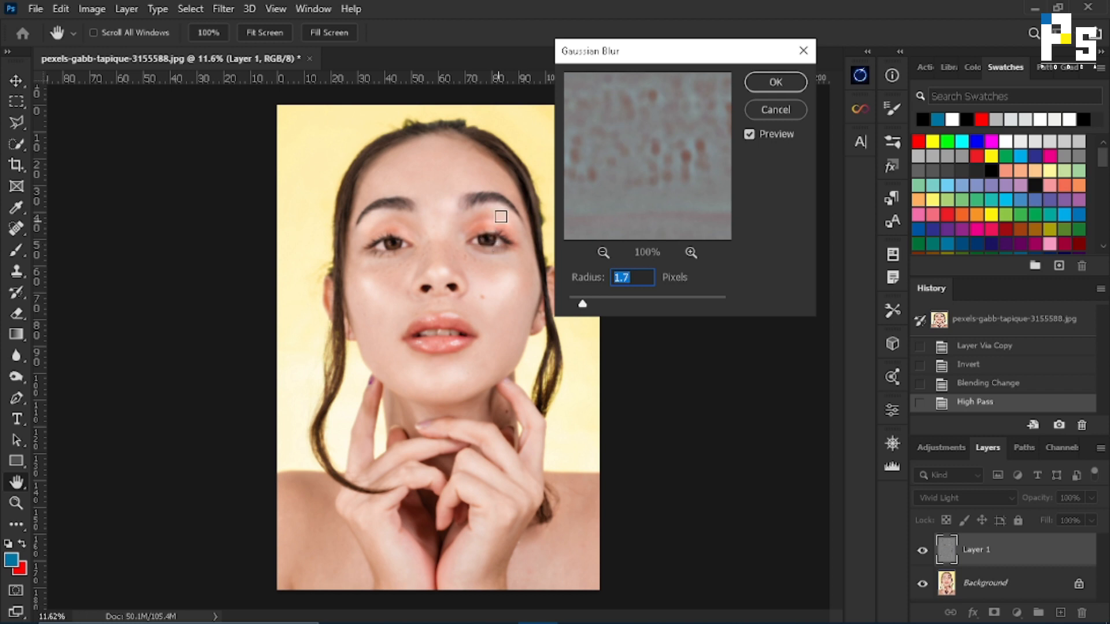
pyautogui.moveTo(583, 304)
pyautogui.mouseDown()
pyautogui.moveTo(619, 308)
pyautogui.moveTo(584, 308)
pyautogui.mouseUp()
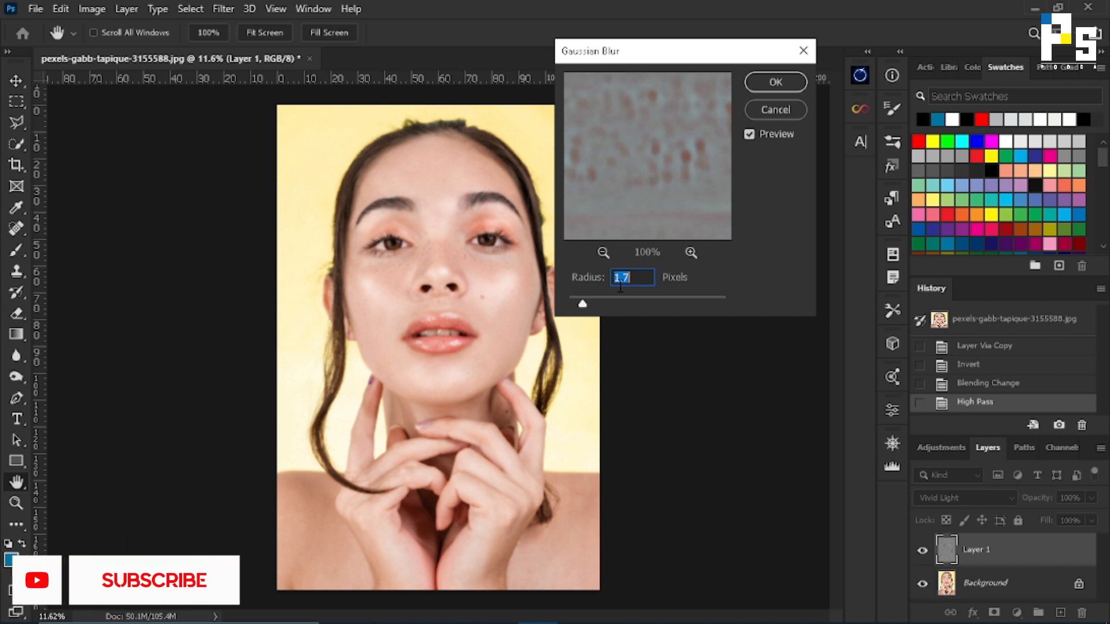
pyautogui.click(772, 82)
# Add a black layer mask to Layer 1 that hides the whole smoothing effect.
pyautogui.press('v')
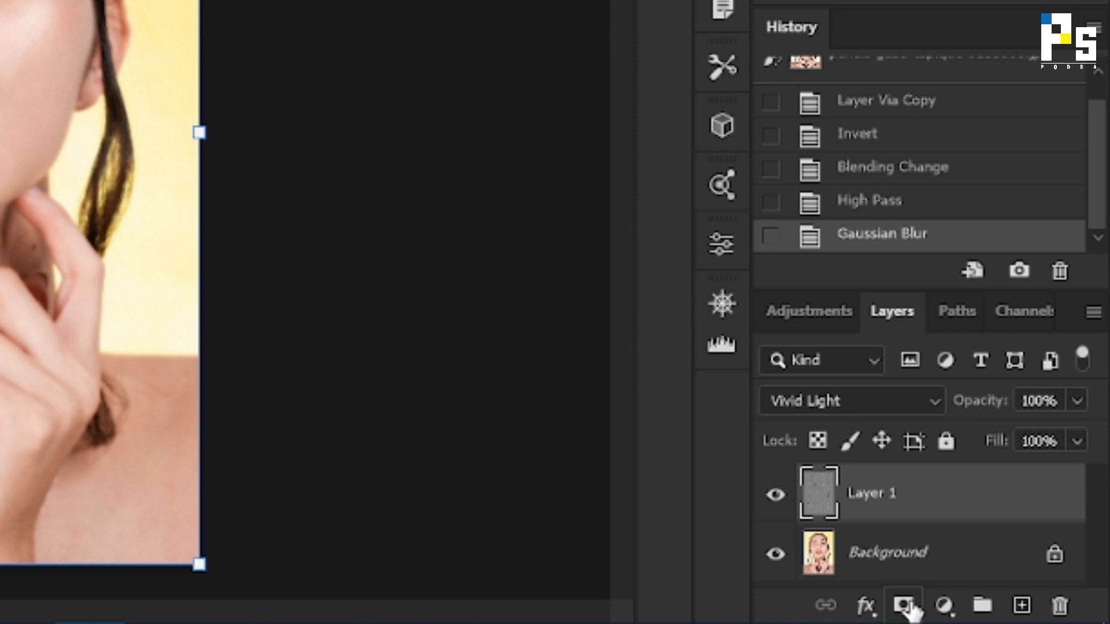
pyautogui.keyDown('alt'); pyautogui.click(905, 606); pyautogui.keyUp('alt')
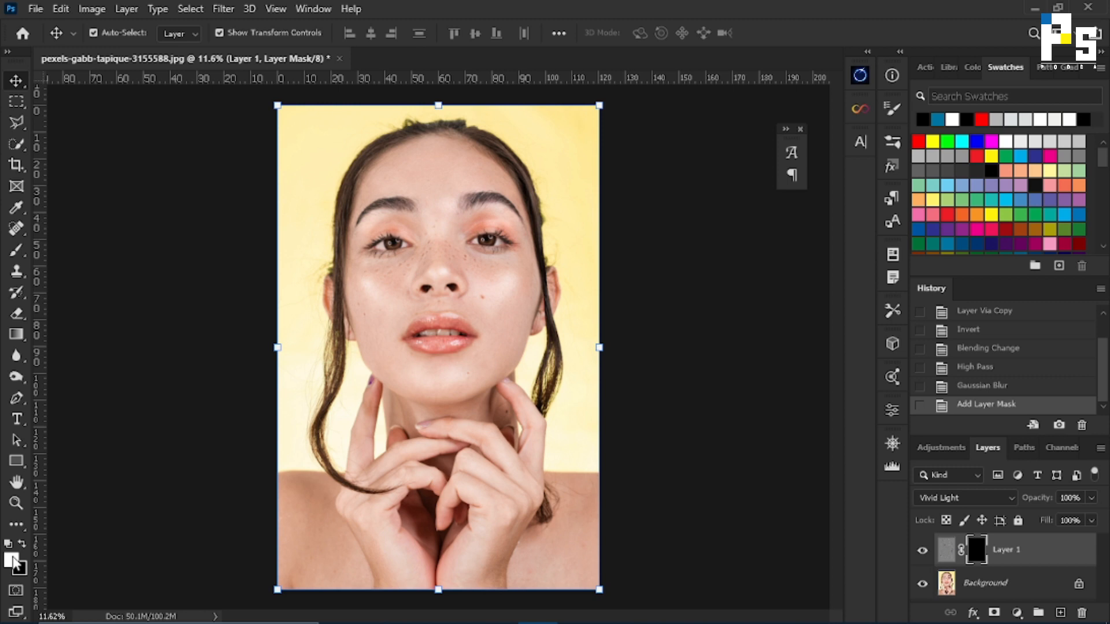
# Paint white with the Brush tool on Layer 1's mask over the freckles beneath the eye on the image's right side.
pyautogui.click(17, 251)
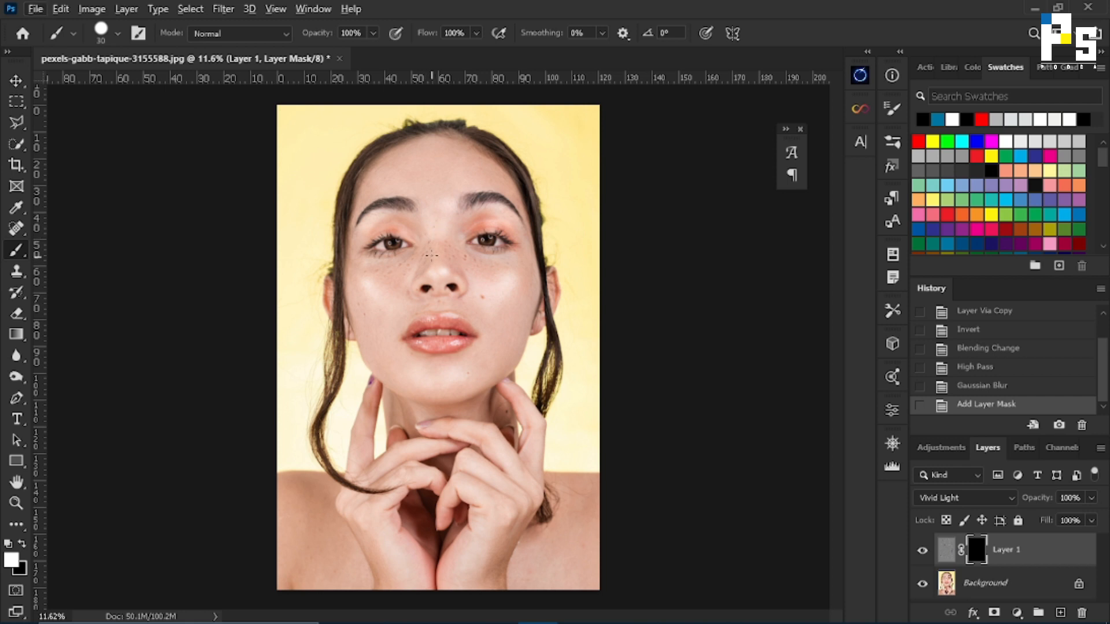
pyautogui.scroll(5, 475, 259)
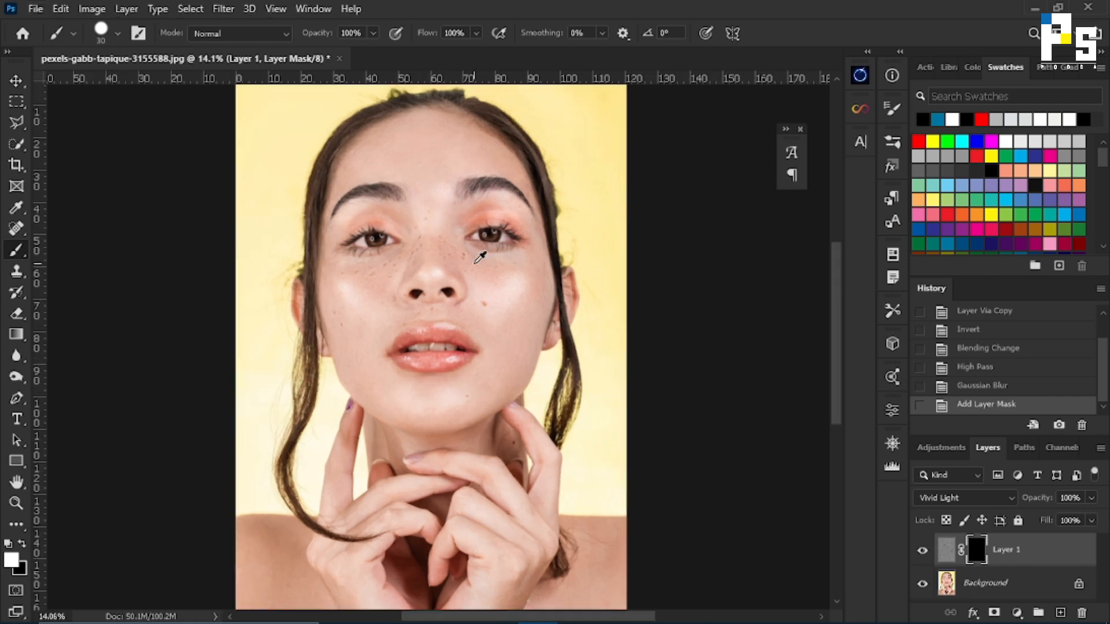
pyautogui.scroll(5, 479, 257)
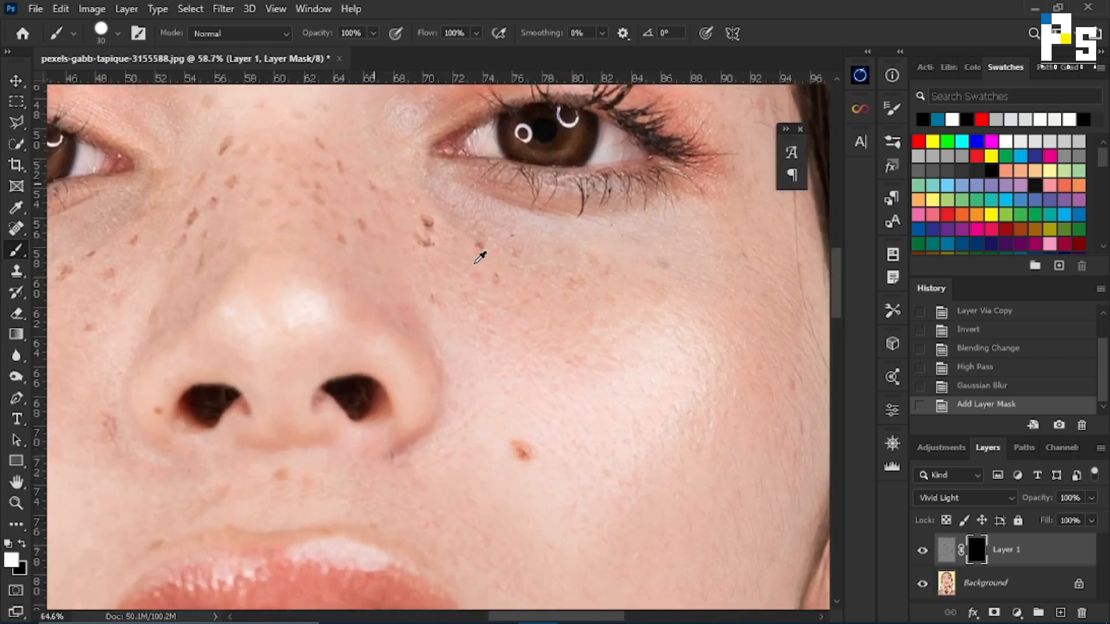
pyautogui.moveTo(473, 352); pyautogui.dragTo(408, 333)
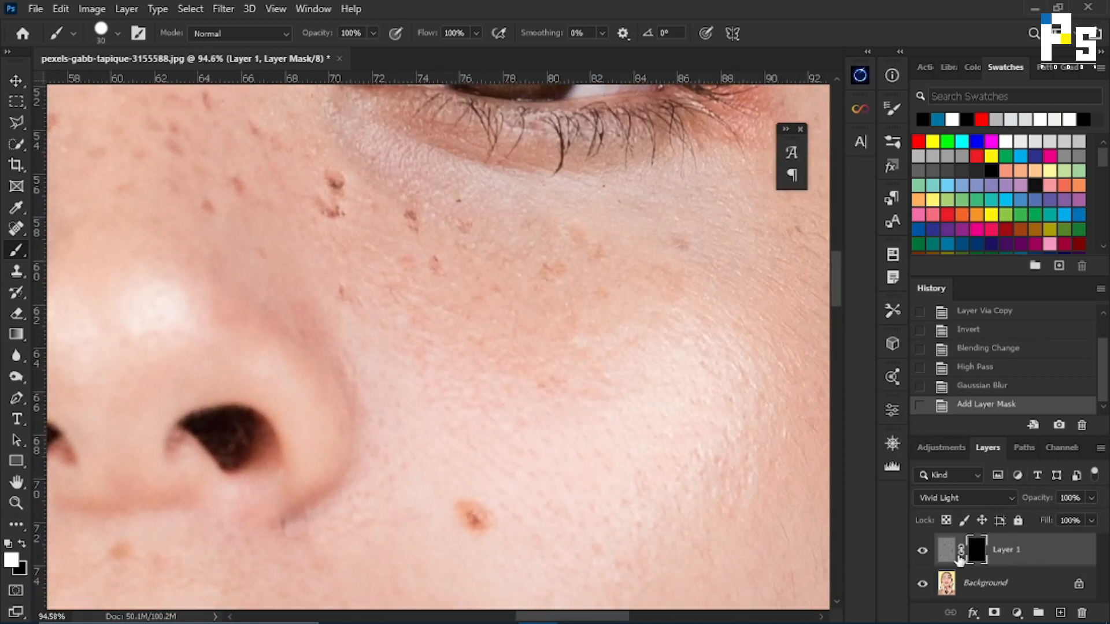
pyautogui.moveTo(353, 256); pyautogui.dragTo(352, 285)
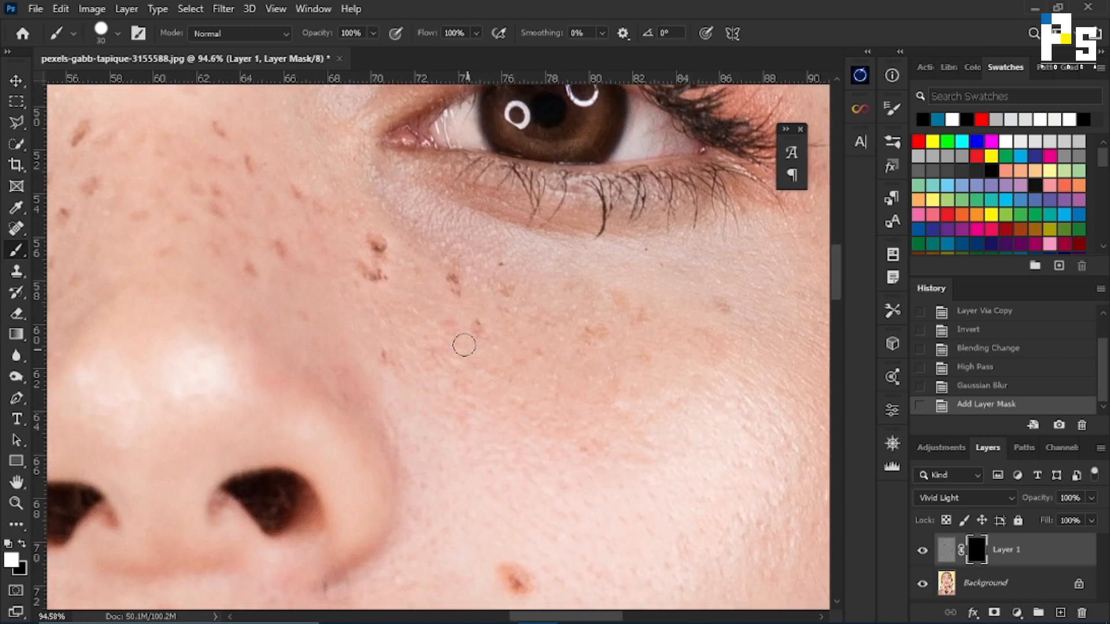
pyautogui.moveTo(411, 318)
pyautogui.mouseDown()
pyautogui.moveTo(492, 367)
pyautogui.moveTo(463, 408)
pyautogui.moveTo(475, 397)
pyautogui.mouseUp()
pyautogui.moveTo(465, 319)
pyautogui.mouseDown()
pyautogui.moveTo(449, 320)
pyautogui.moveTo(458, 291)
pyautogui.moveTo(458, 313)
pyautogui.mouseUp()
pyautogui.moveTo(539, 334); pyautogui.dragTo(559, 378)
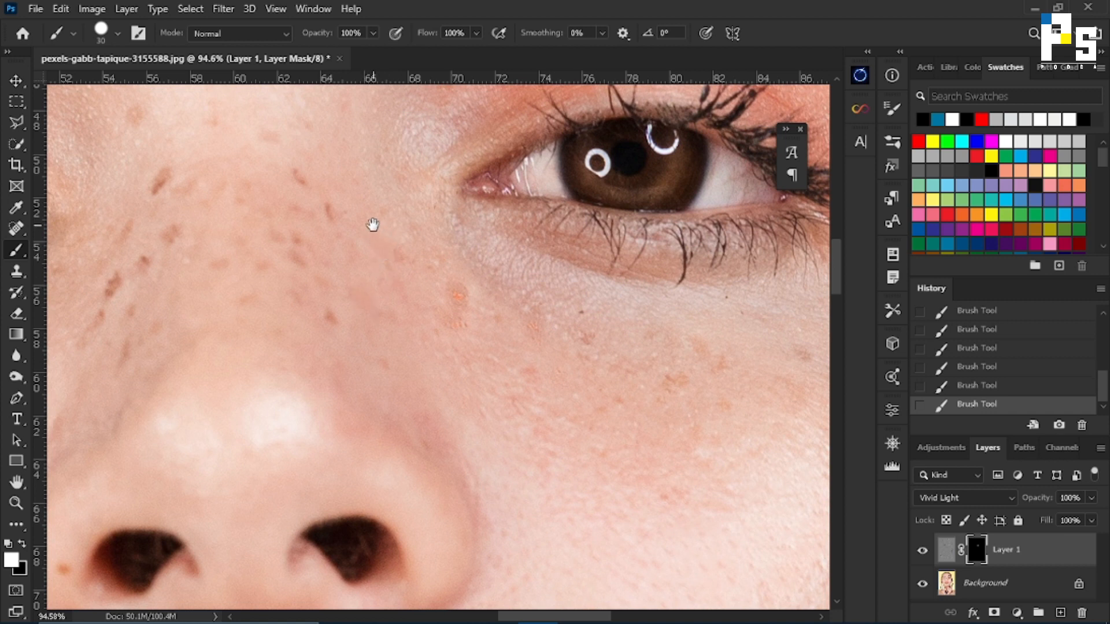
# Paint white on the mask over the freckles on the nose bridge and beside the nose wing, undoing the last stroke.
pyautogui.moveTo(372, 225); pyautogui.dragTo(500, 317)
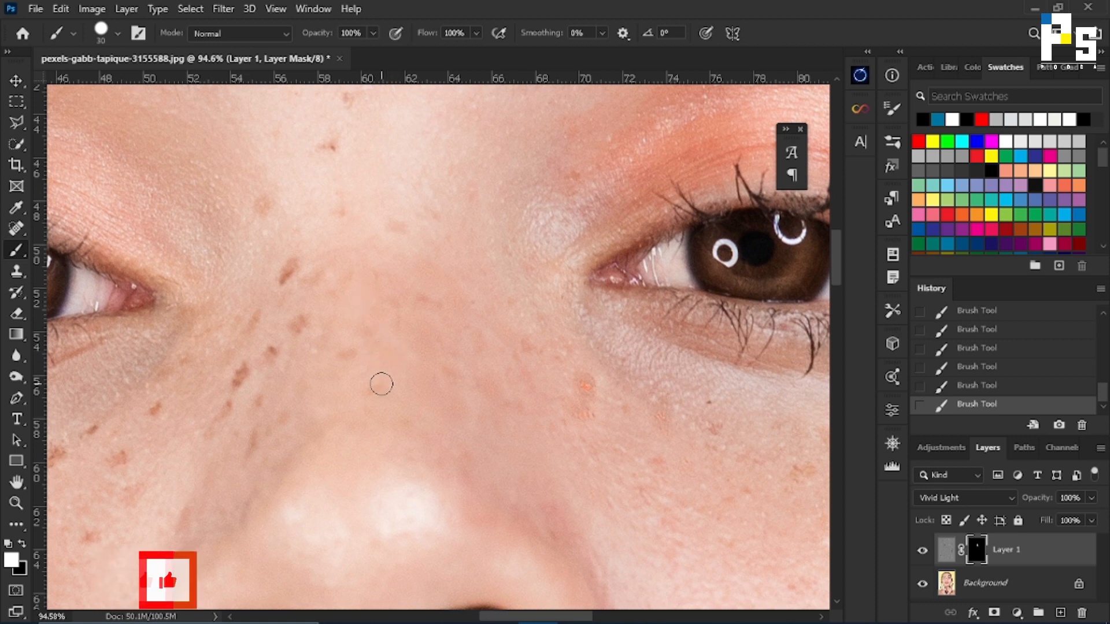
pyautogui.moveTo(546, 515); pyautogui.dragTo(458, 347)
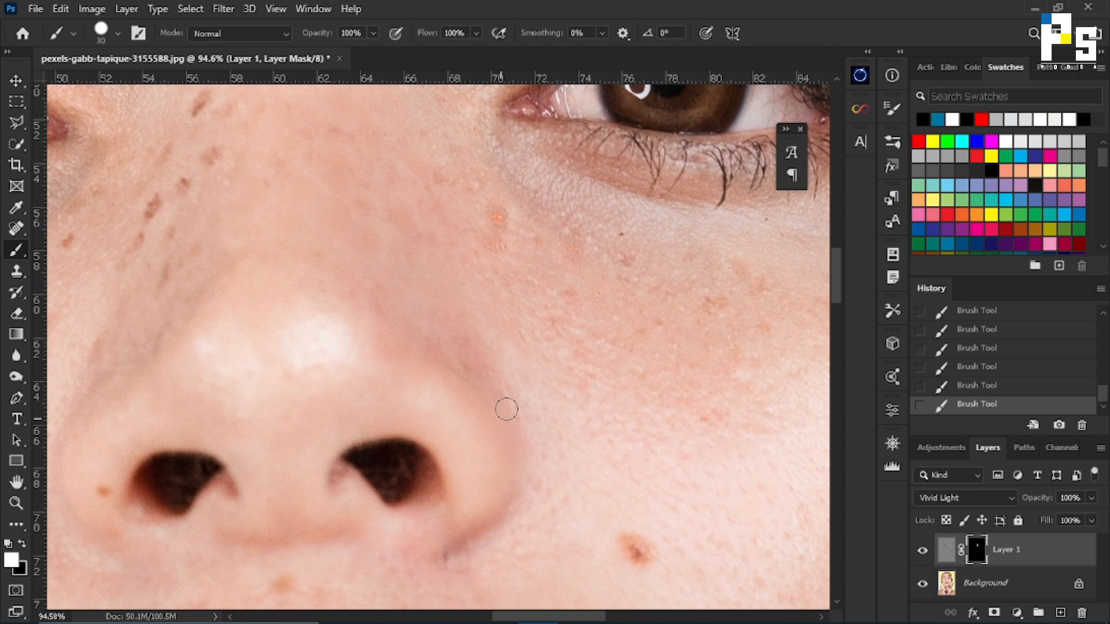
pyautogui.moveTo(481, 389)
pyautogui.mouseDown()
pyautogui.moveTo(461, 371)
pyautogui.moveTo(501, 389)
pyautogui.mouseUp()
pyautogui.moveTo(514, 429)
pyautogui.mouseDown()
pyautogui.moveTo(506, 493)
pyautogui.moveTo(528, 488)
pyautogui.moveTo(508, 497)
pyautogui.moveTo(528, 495)
pyautogui.moveTo(534, 443)
pyautogui.mouseUp()
pyautogui.hotkey('ctrl', 'z')
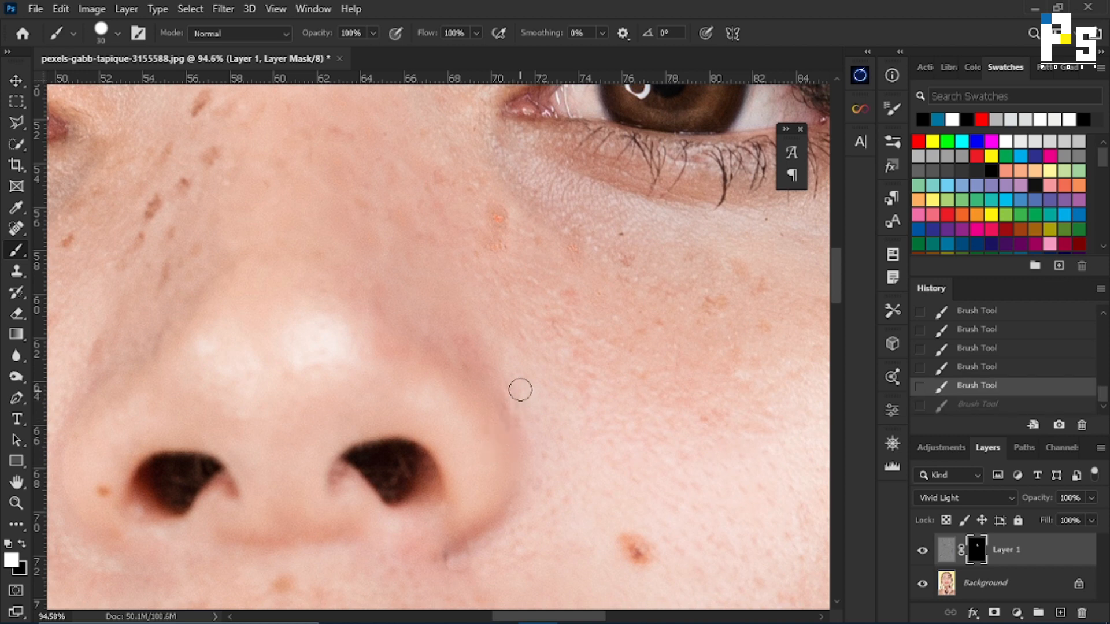
# Reveal the smoothing over the freckles between the eyes and along the nose beside the inner corner of the image-left eye.
pyautogui.scroll(3, 399, 350)
pyautogui.moveTo(333, 187); pyautogui.dragTo(619, 376)
pyautogui.moveTo(424, 227)
pyautogui.mouseDown()
pyautogui.moveTo(414, 174)
pyautogui.moveTo(412, 216)
pyautogui.moveTo(405, 145)
pyautogui.mouseUp()
pyautogui.click(485, 123)
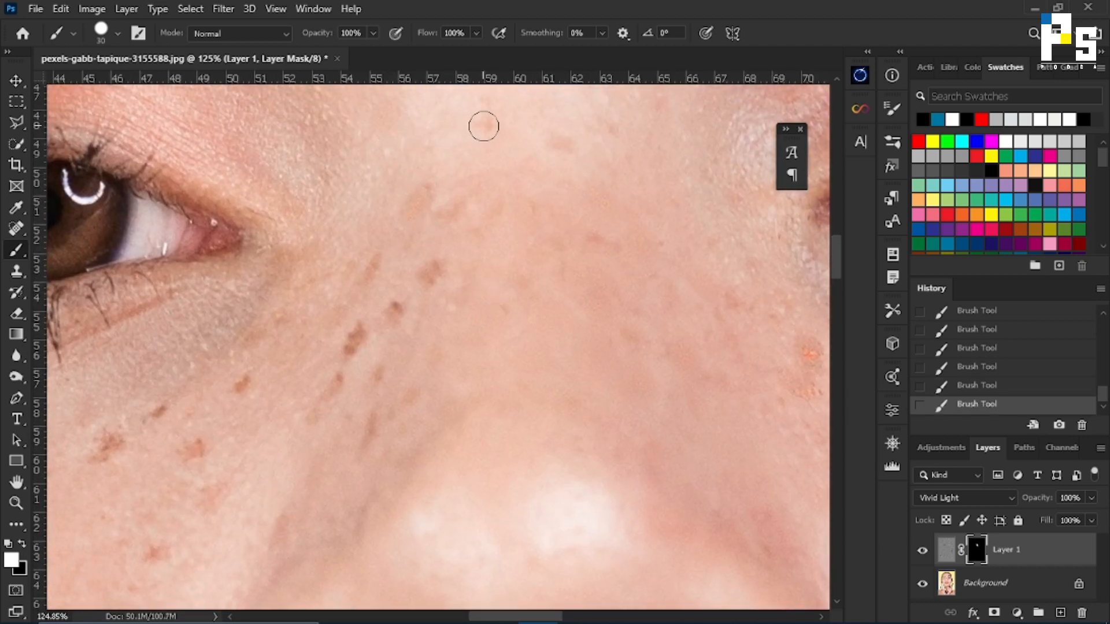
pyautogui.click(428, 268)
pyautogui.moveTo(372, 265); pyautogui.dragTo(364, 292)
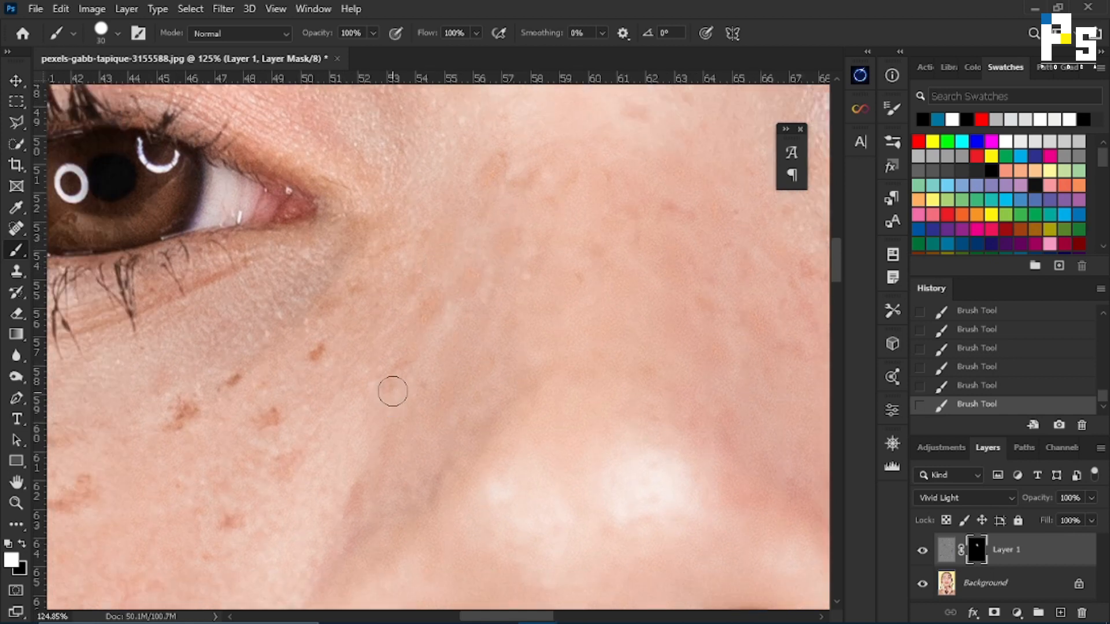
pyautogui.moveTo(366, 330)
pyautogui.mouseDown()
pyautogui.moveTo(361, 290)
pyautogui.moveTo(317, 357)
pyautogui.mouseUp()
pyautogui.press('space')
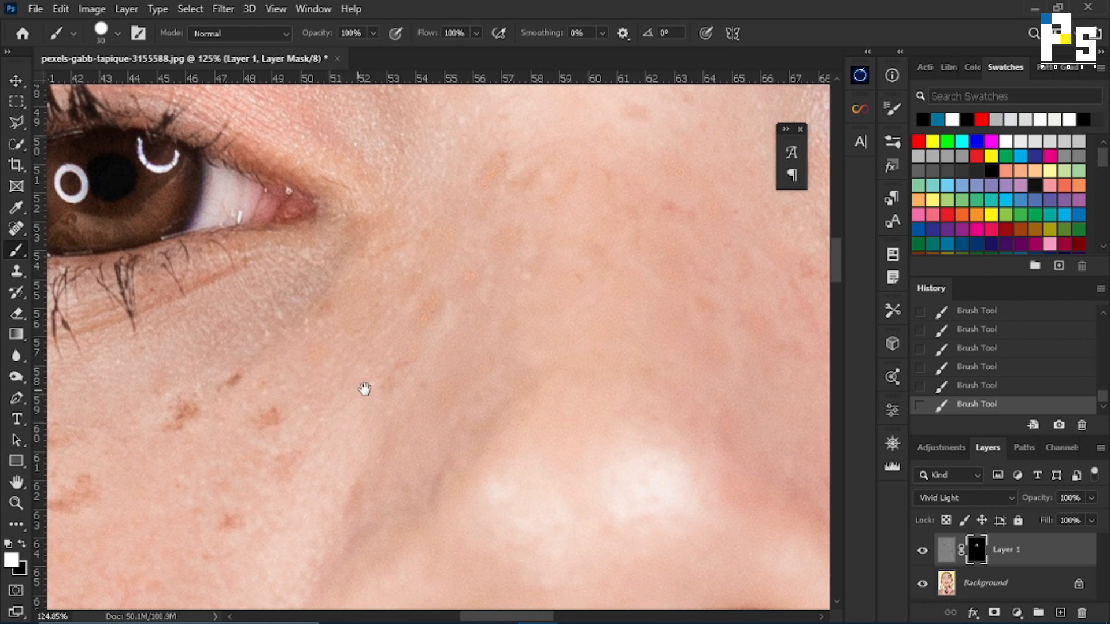
# Brush white on the mask over the freckles across the cheek beneath the image-left eye.
pyautogui.moveTo(364, 389); pyautogui.dragTo(503, 341)
pyautogui.moveTo(411, 367)
pyautogui.mouseDown()
pyautogui.moveTo(382, 351)
pyautogui.moveTo(372, 322)
pyautogui.moveTo(362, 347)
pyautogui.moveTo(325, 360)
pyautogui.mouseUp()
pyautogui.press('space')
pyautogui.moveTo(325, 360)
pyautogui.mouseDown()
pyautogui.moveTo(415, 331)
pyautogui.moveTo(398, 340)
pyautogui.mouseUp()
pyautogui.moveTo(312, 397)
pyautogui.mouseDown()
pyautogui.moveTo(286, 417)
pyautogui.moveTo(433, 396)
pyautogui.mouseUp()
pyautogui.press('space')
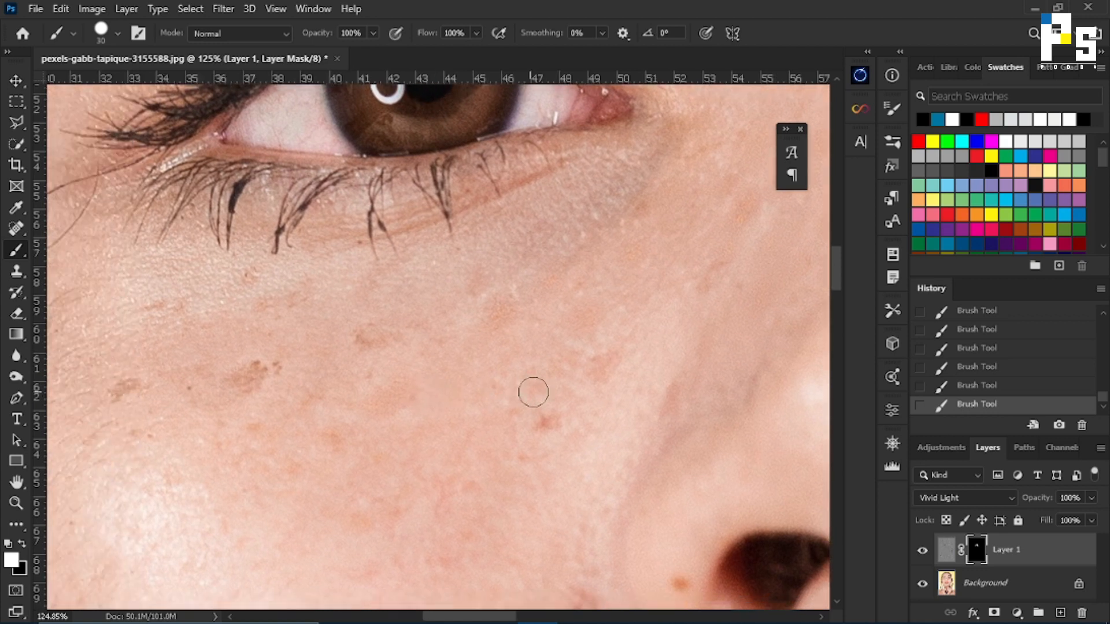
pyautogui.moveTo(369, 350); pyautogui.dragTo(373, 343)
pyautogui.moveTo(272, 369); pyautogui.dragTo(241, 379)
pyautogui.moveTo(135, 392); pyautogui.dragTo(118, 395)
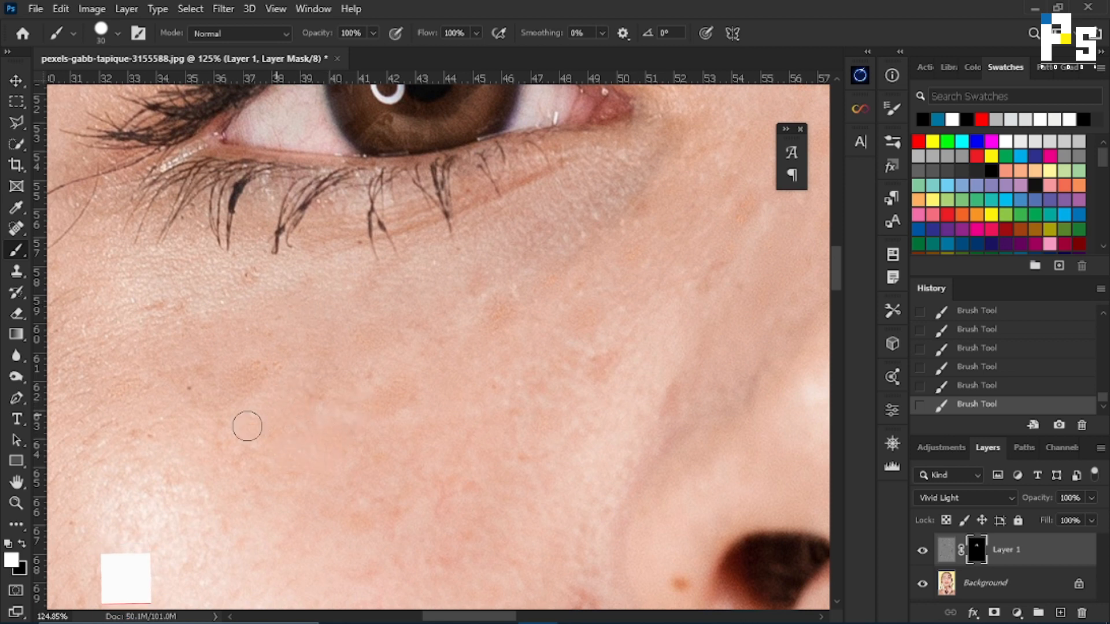
# Paint white on the mask over the spot beside the image-left nostril and the mole on the image-right cheek.
pyautogui.moveTo(582, 369)
pyautogui.mouseDown()
pyautogui.moveTo(416, 347)
pyautogui.moveTo(370, 265)
pyautogui.moveTo(370, 243)
pyautogui.mouseUp()
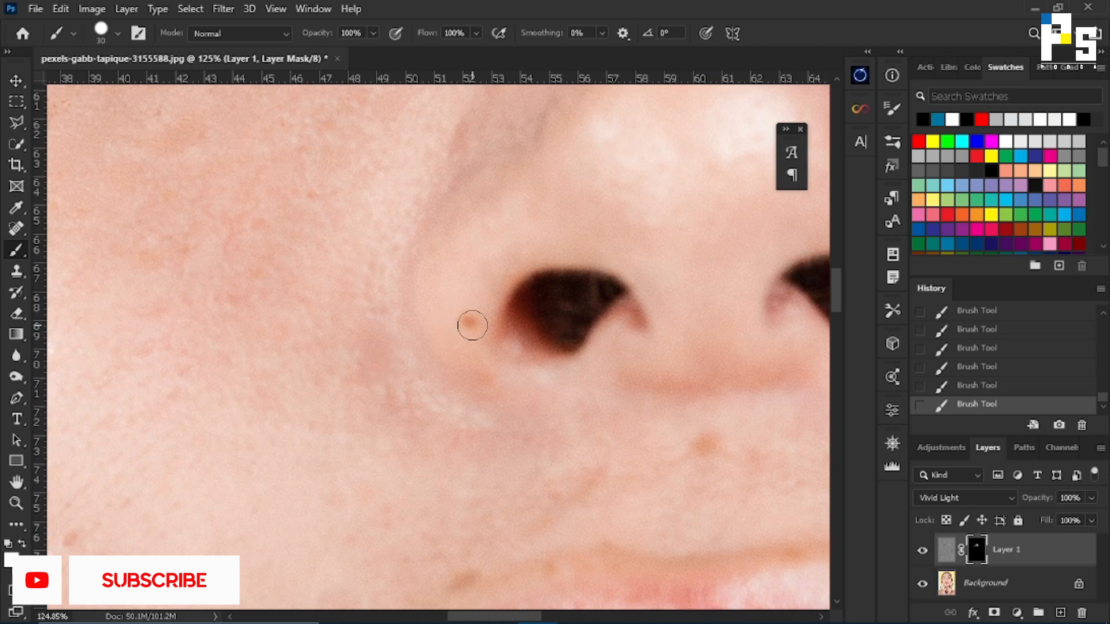
pyautogui.moveTo(520, 349); pyautogui.dragTo(372, 307)
pyautogui.moveTo(723, 376); pyautogui.dragTo(312, 349)
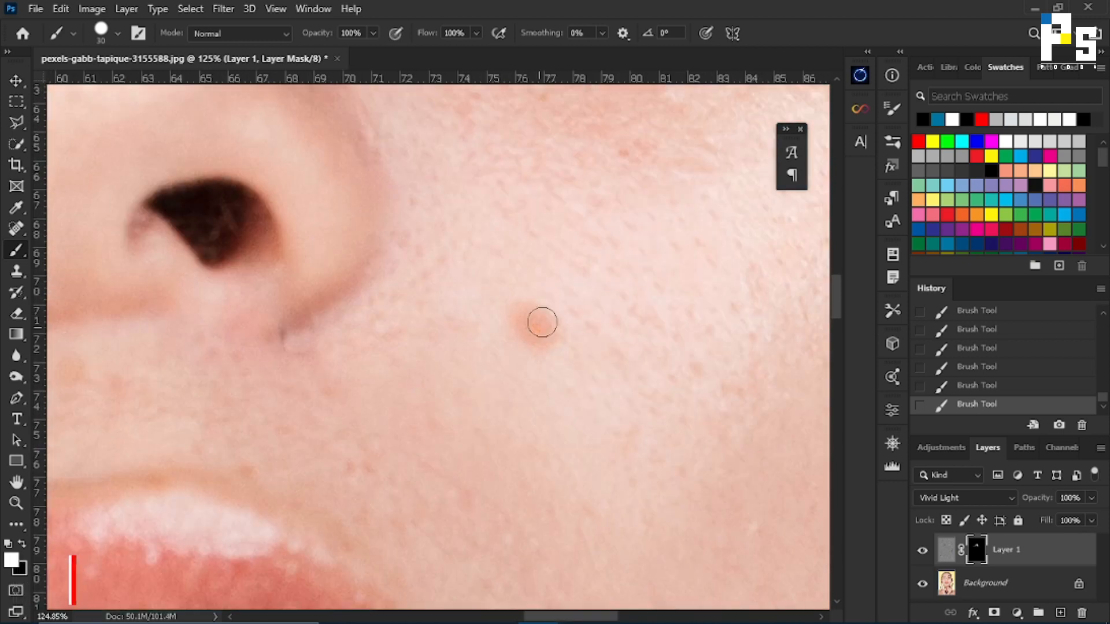
pyautogui.moveTo(583, 174); pyautogui.dragTo(381, 439)
pyautogui.moveTo(460, 309); pyautogui.dragTo(376, 285)
# Paint white on the mask over the mole on the chin and the small blemishes on the forehead.
pyautogui.scroll(-2, 376, 285)
pyautogui.moveTo(398, 492); pyautogui.dragTo(387, 190)
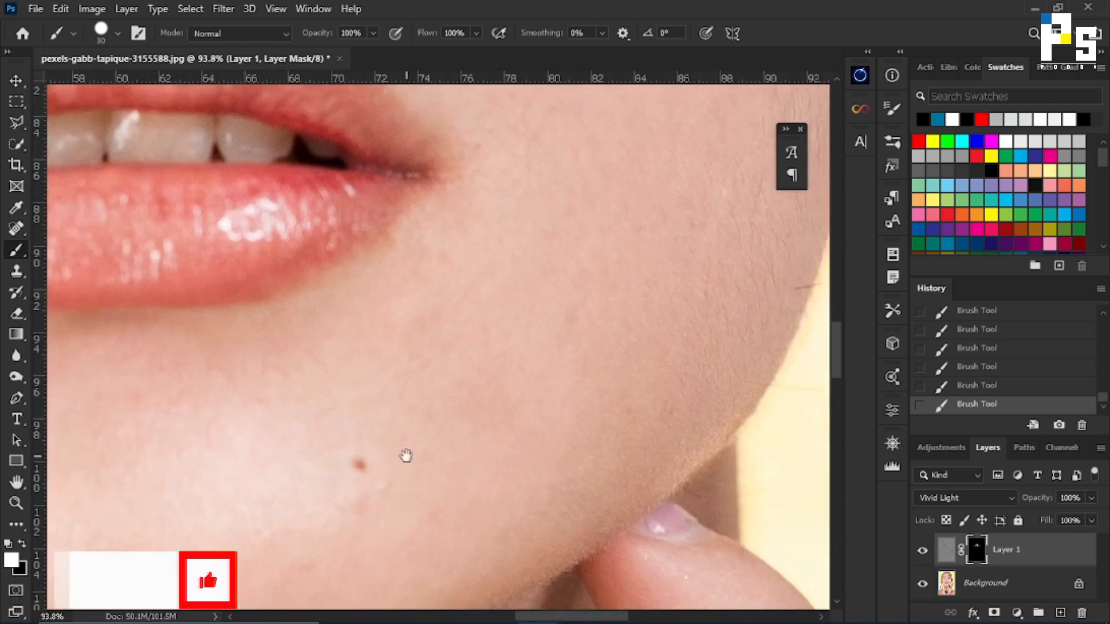
pyautogui.moveTo(277, 324); pyautogui.dragTo(580, 289)
pyautogui.moveTo(382, 173); pyautogui.dragTo(457, 416)
pyautogui.moveTo(470, 109); pyautogui.dragTo(228, 347)
pyautogui.moveTo(301, 139); pyautogui.dragTo(416, 491)
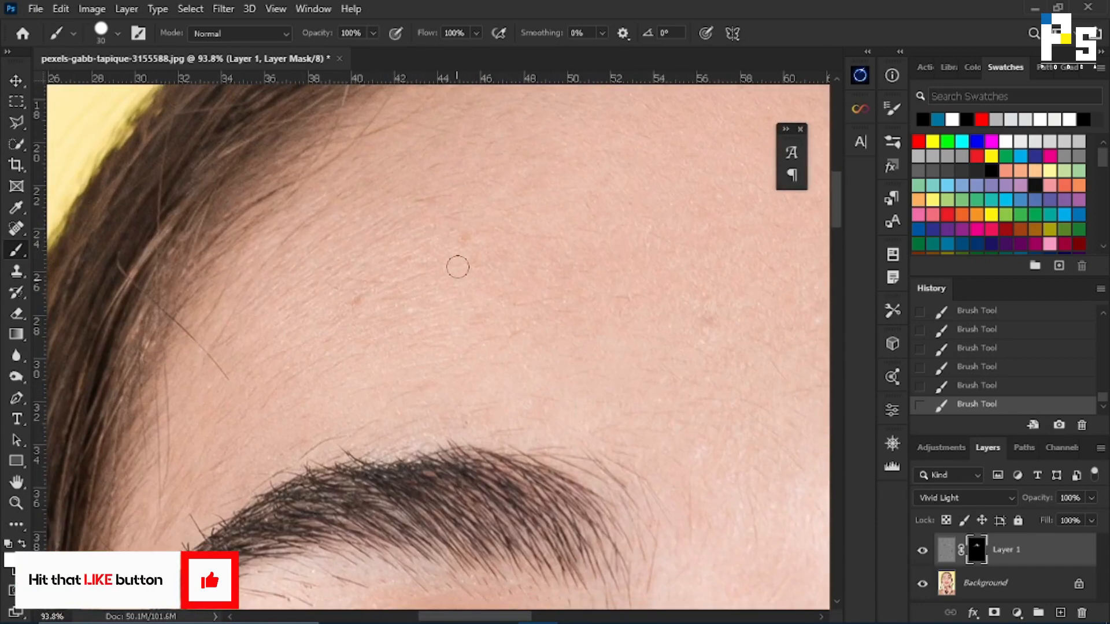
pyautogui.moveTo(711, 277); pyautogui.dragTo(378, 395)
# Examine the retouched skin across the whole face and close up around the mouth and image-right cheek.
pyautogui.scroll(-5, 379, 395)
pyautogui.scroll(-4, 343, 409)
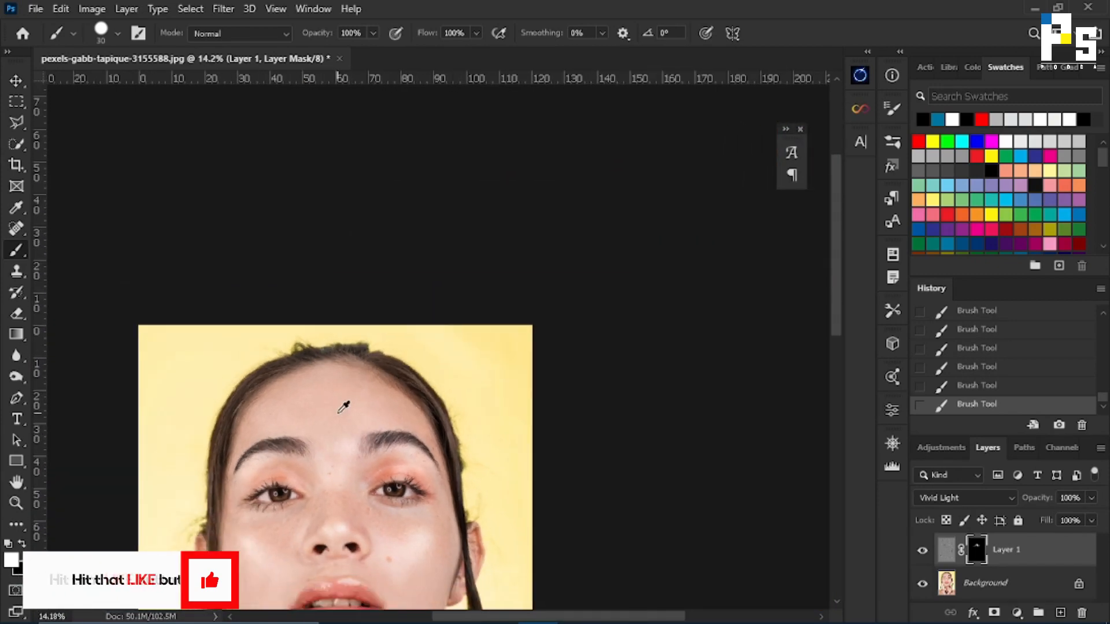
pyautogui.scroll(1, 440, 359)
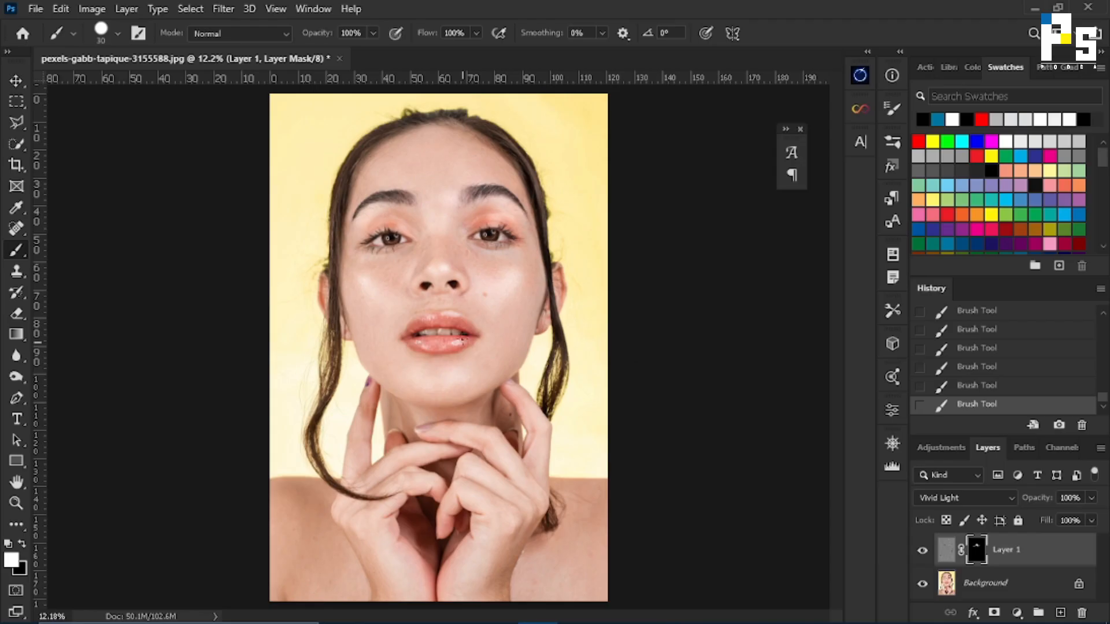
pyautogui.scroll(5, 539, 227)
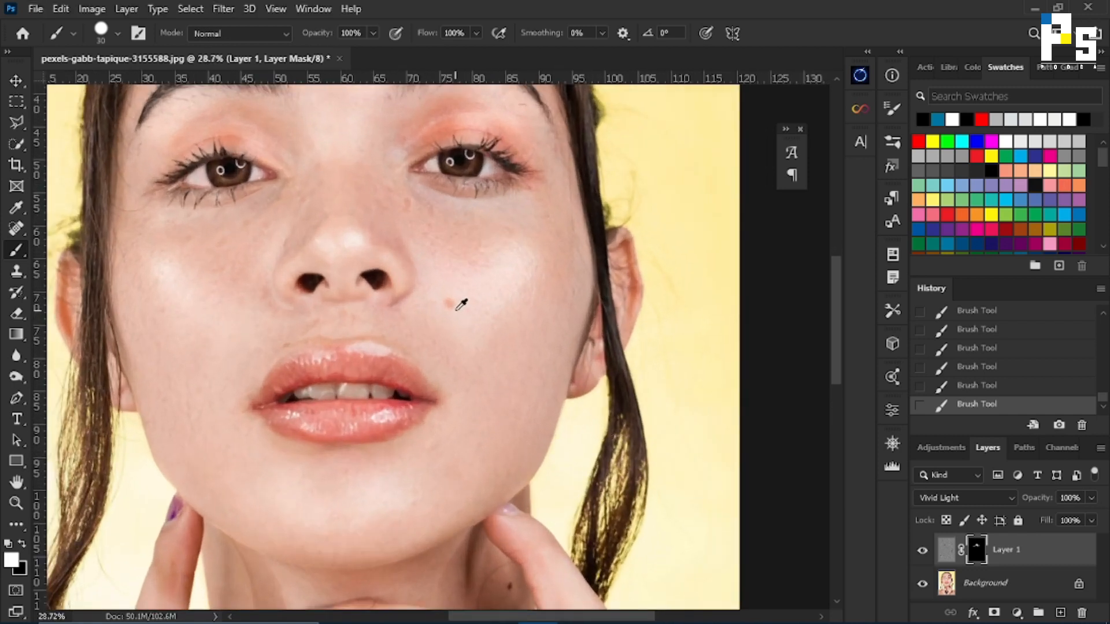
pyautogui.scroll(4, 456, 309)
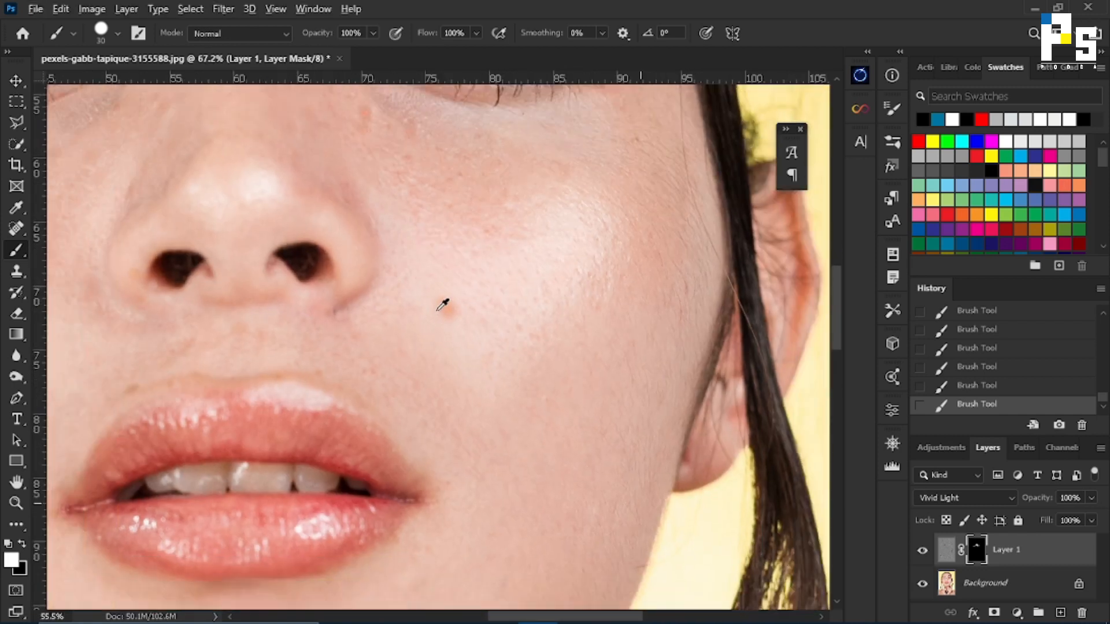
pyautogui.scroll(-3, 442, 305)
pyautogui.scroll(-3, 462, 318)
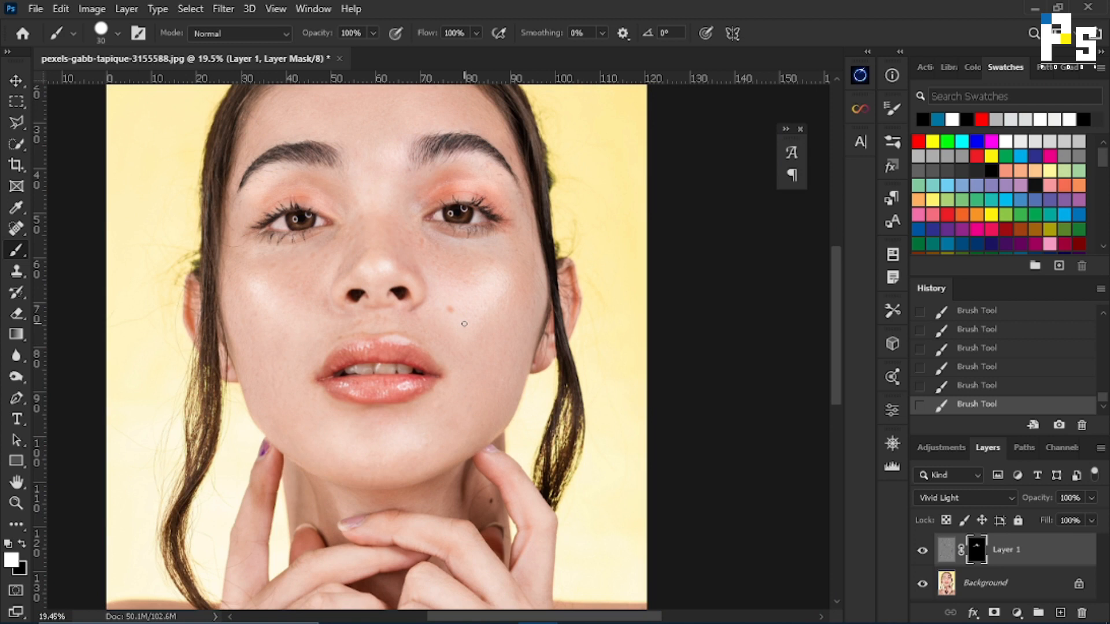
pyautogui.scroll(3, 464, 324)
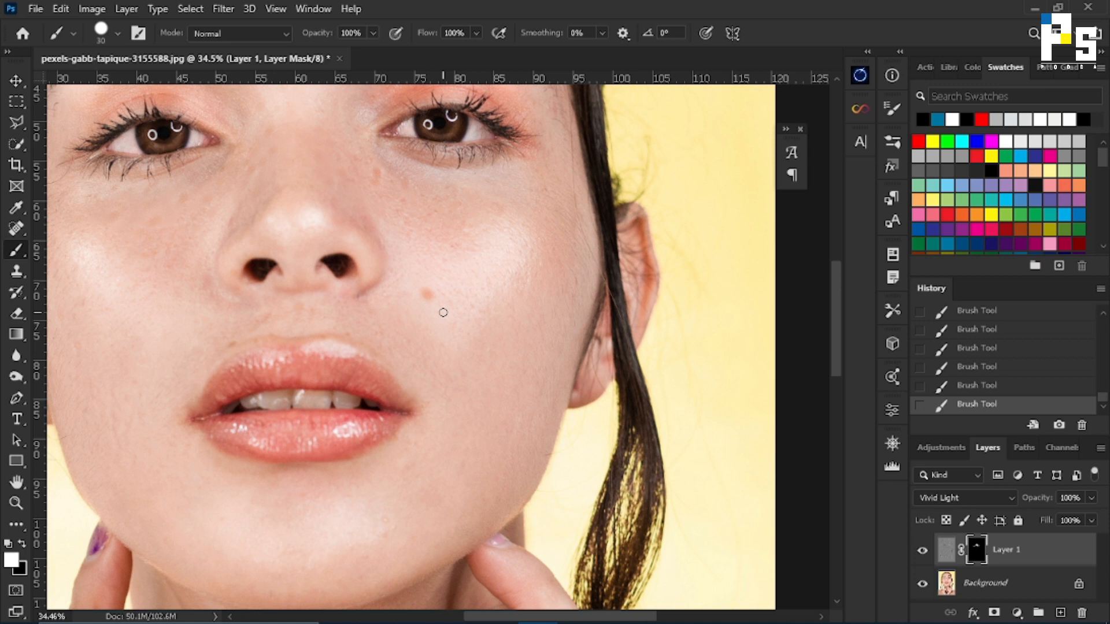
pyautogui.scroll(-2, 439, 300)
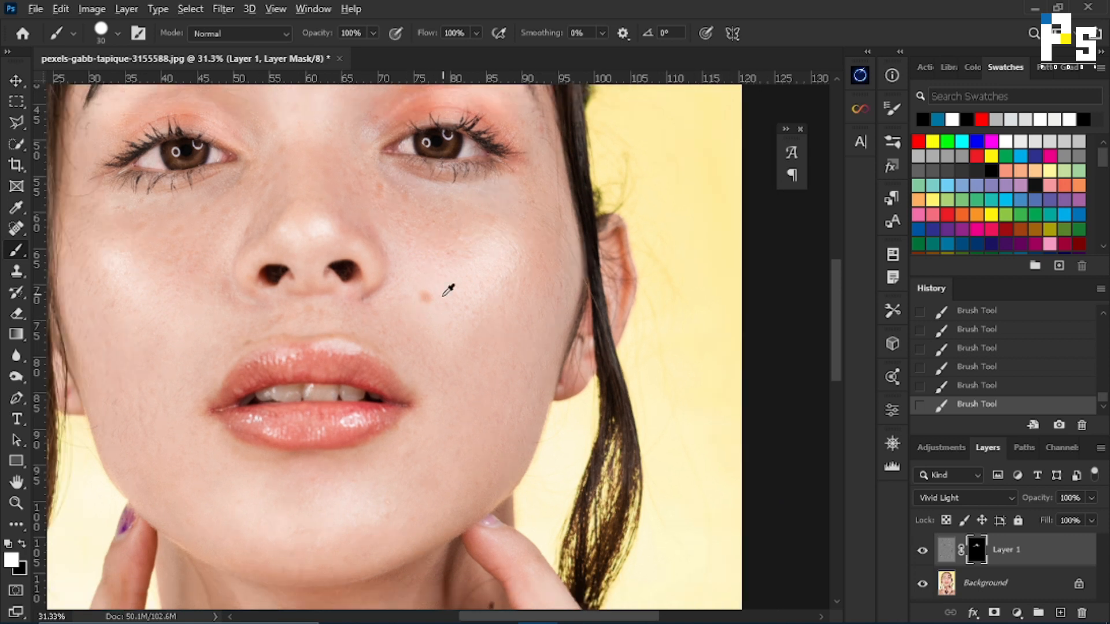
pyautogui.scroll(-1, 442, 297)
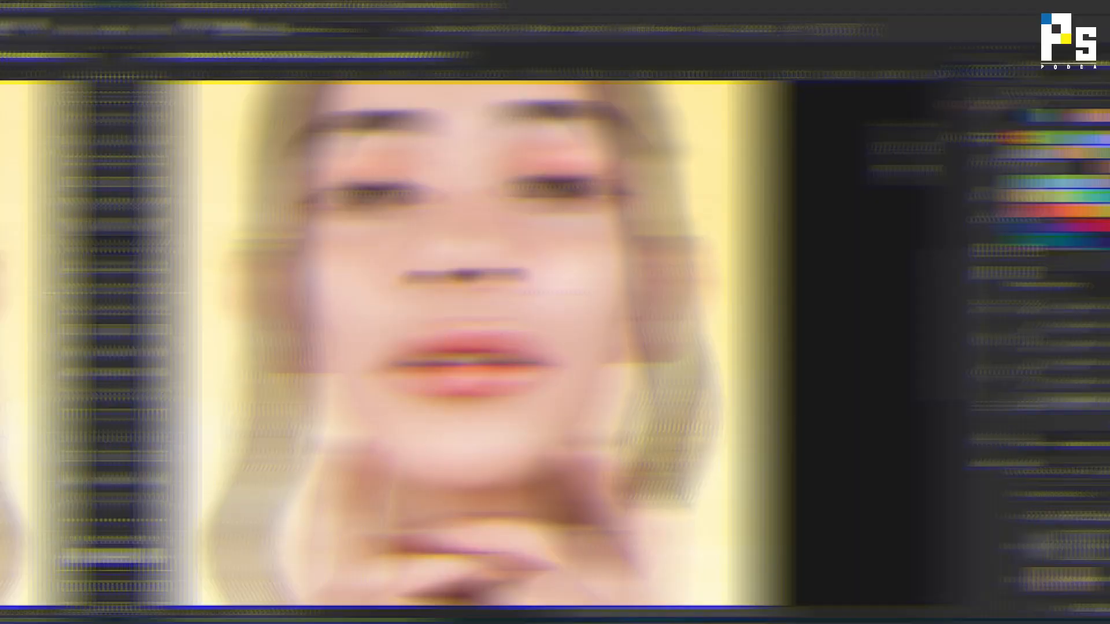
pyautogui.scroll(-1, 428, 301)
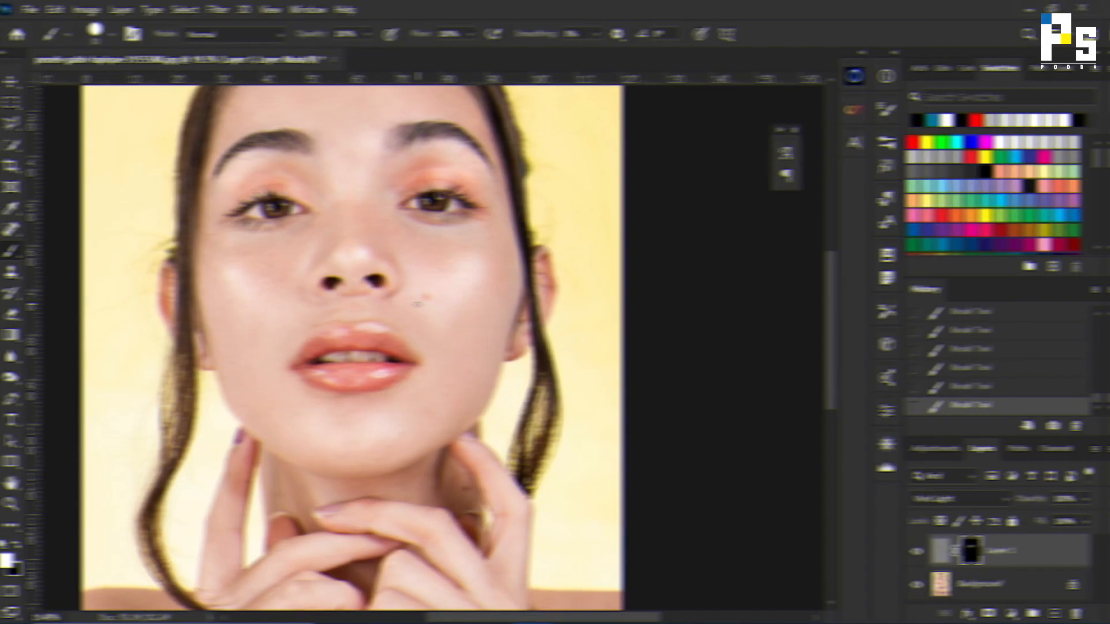